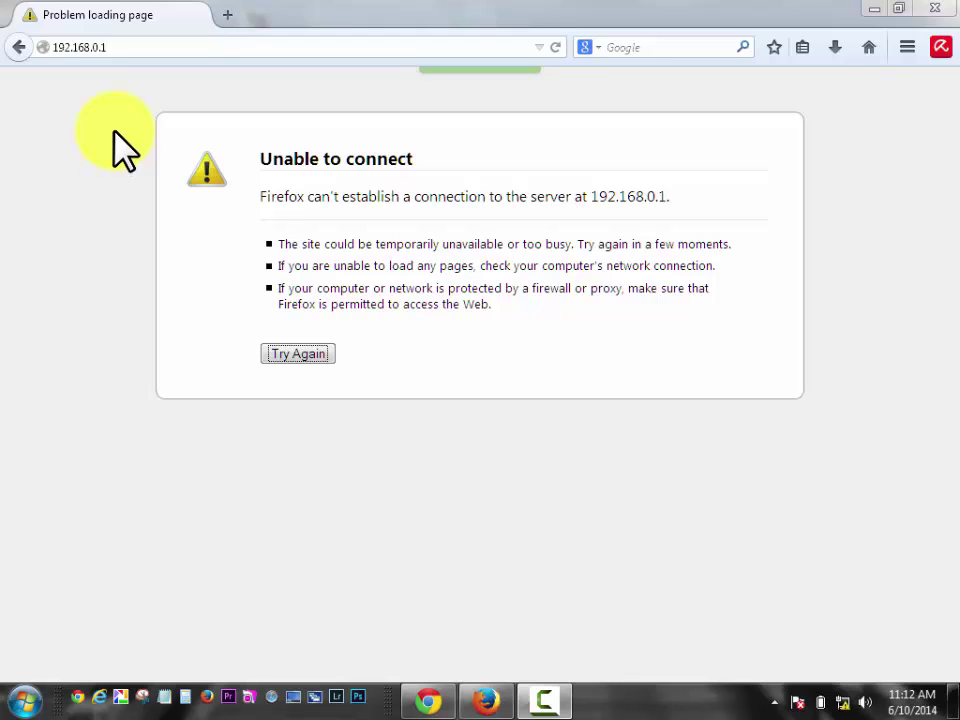
Load the modem's control page at 192.168.0.1 and open its system status details
{"action": "left_click", "coordinate": [123, 50]}
{"action": "key", "text": "Return"}
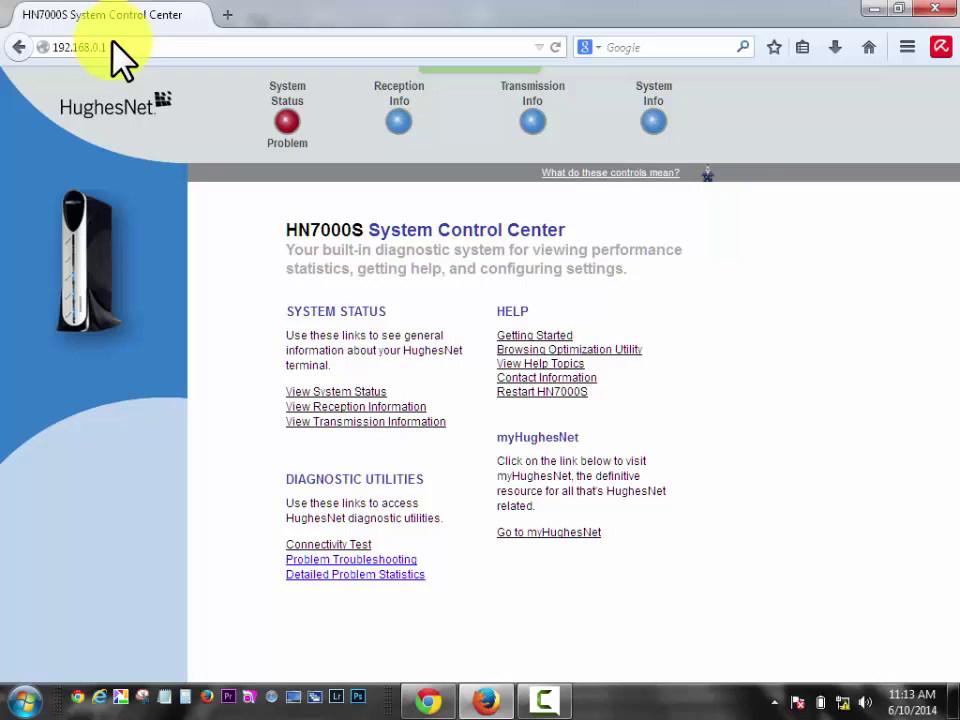
{"action": "left_click", "coordinate": [104, 47]}
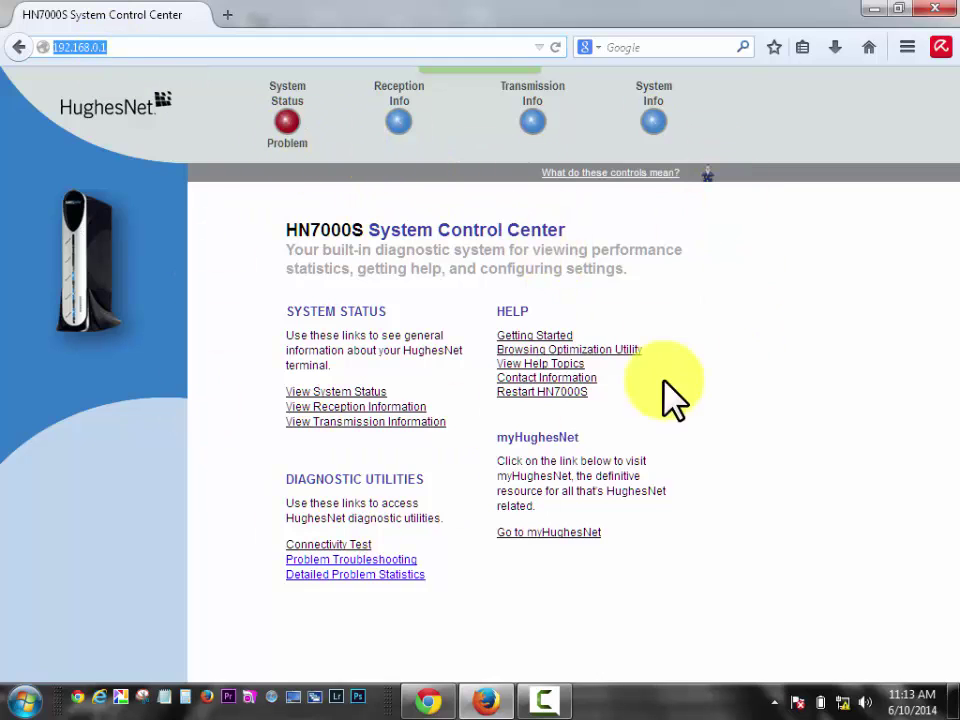
{"action": "left_click", "coordinate": [287, 122]}
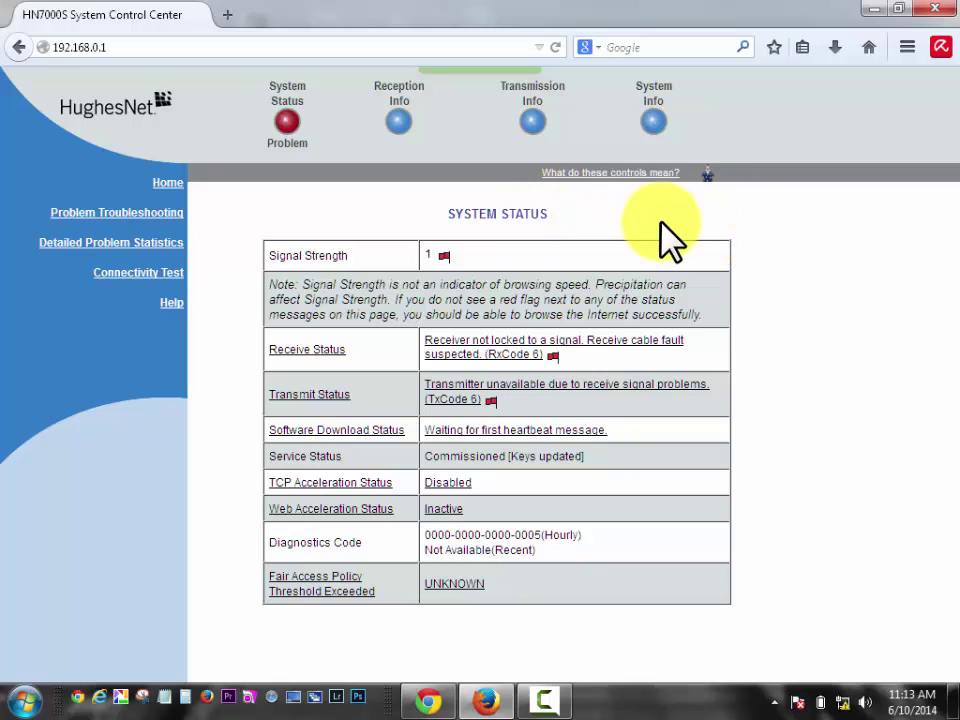
Go to the advanced configuration and statistics page and open the installation setup
{"action": "left_click", "coordinate": [708, 180]}
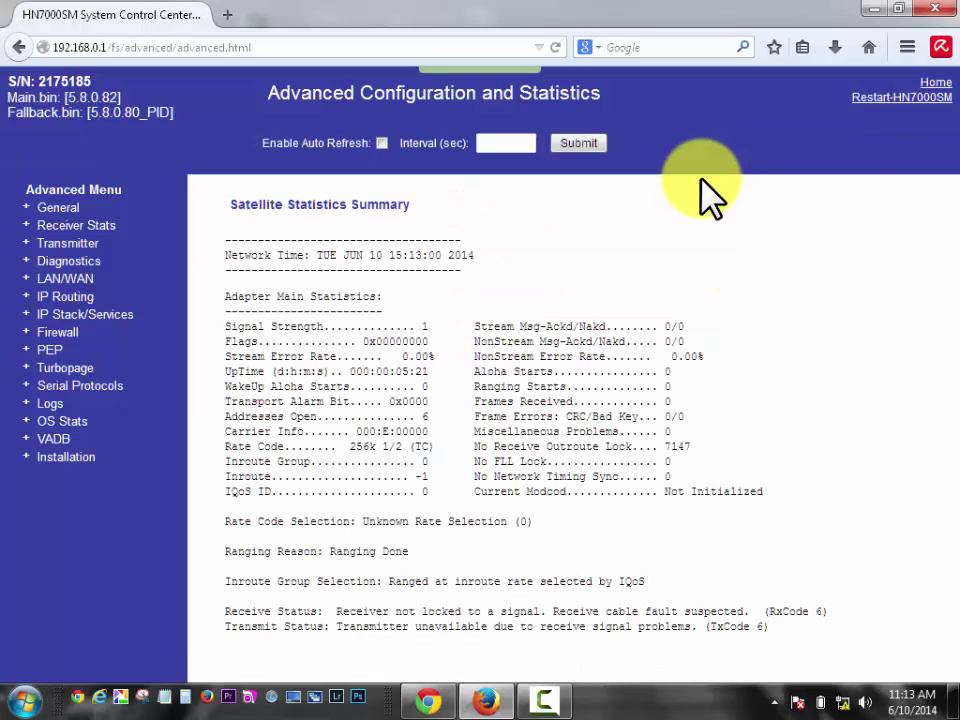
{"action": "left_click", "coordinate": [68, 458]}
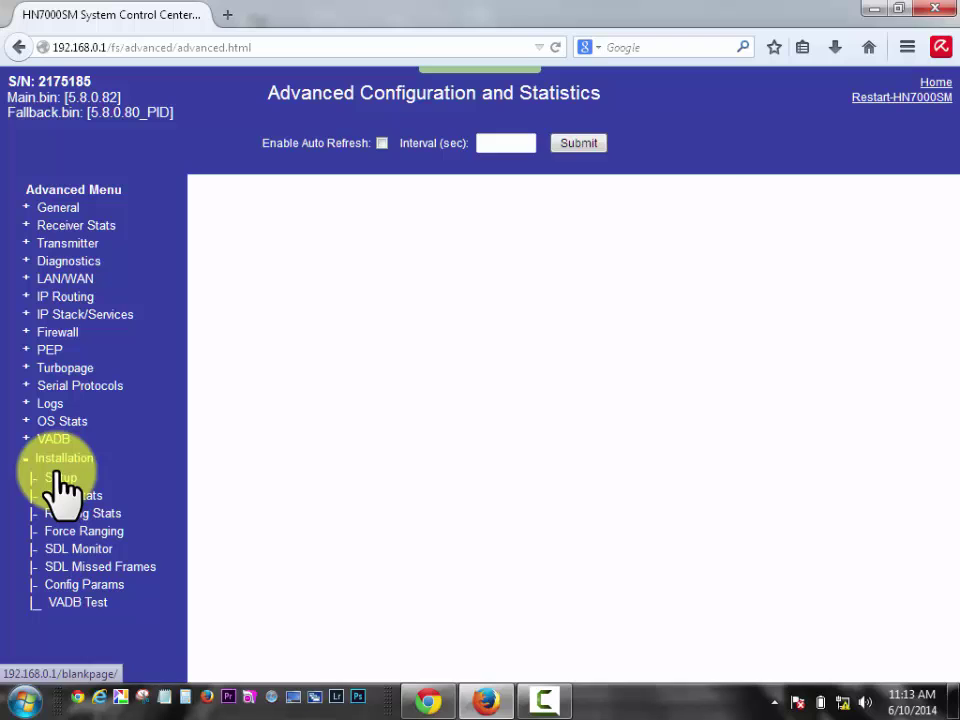
{"action": "left_click", "coordinate": [60, 479]}
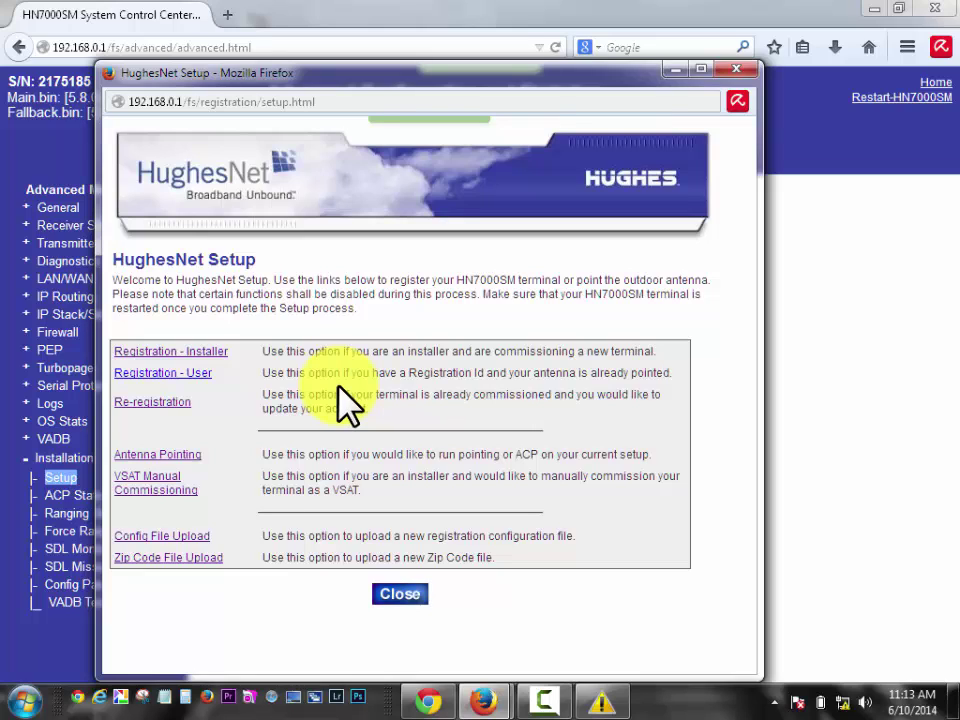
Upload the registration configuration file sbcNAD050114.cfg from the Downloads folder to the terminal and close the upload window
{"action": "left_click", "coordinate": [134, 537]}
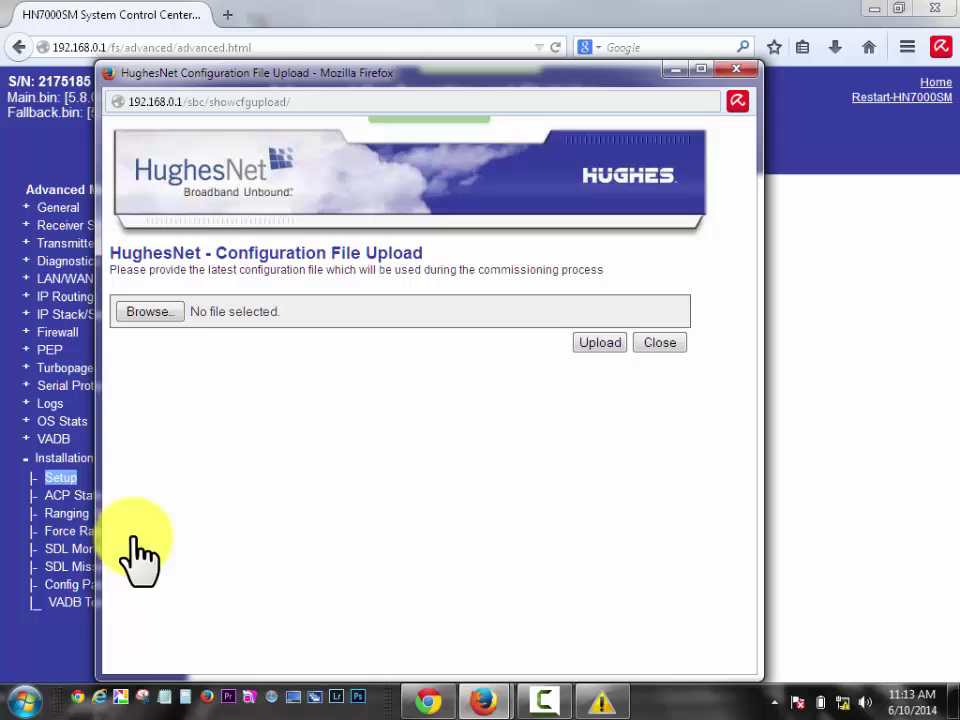
{"action": "left_click", "coordinate": [170, 313]}
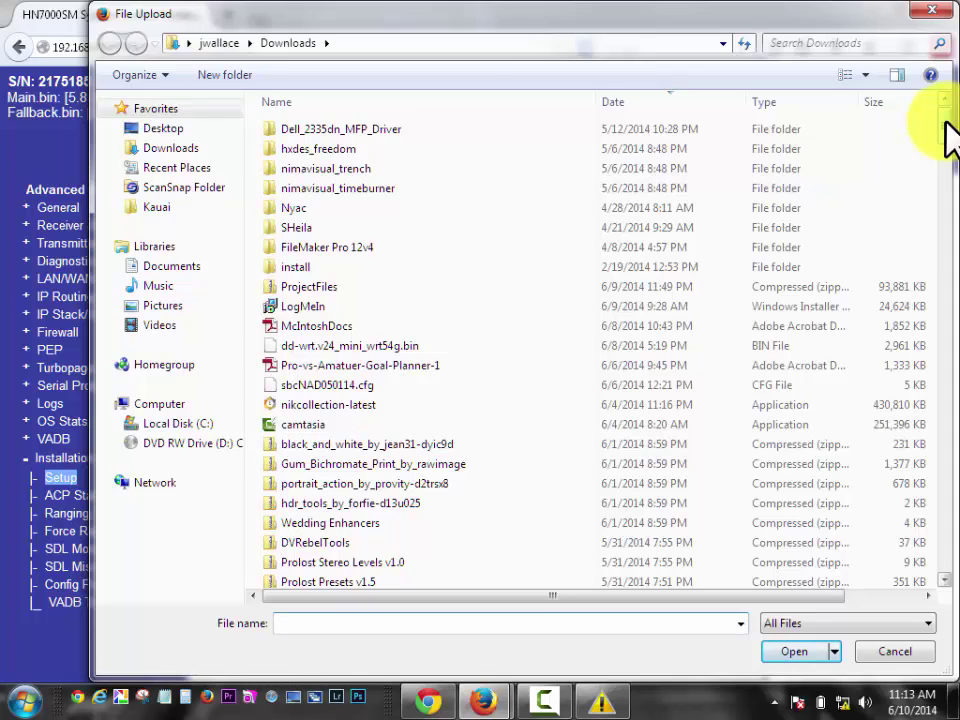
{"action": "left_click", "coordinate": [326, 388]}
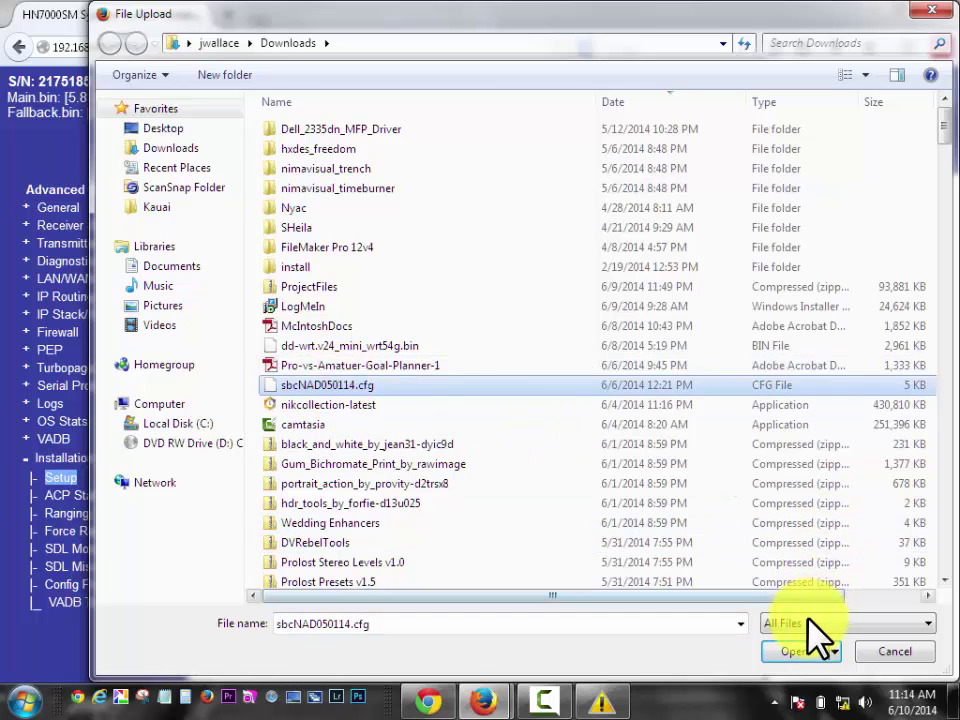
{"action": "left_click", "coordinate": [808, 654]}
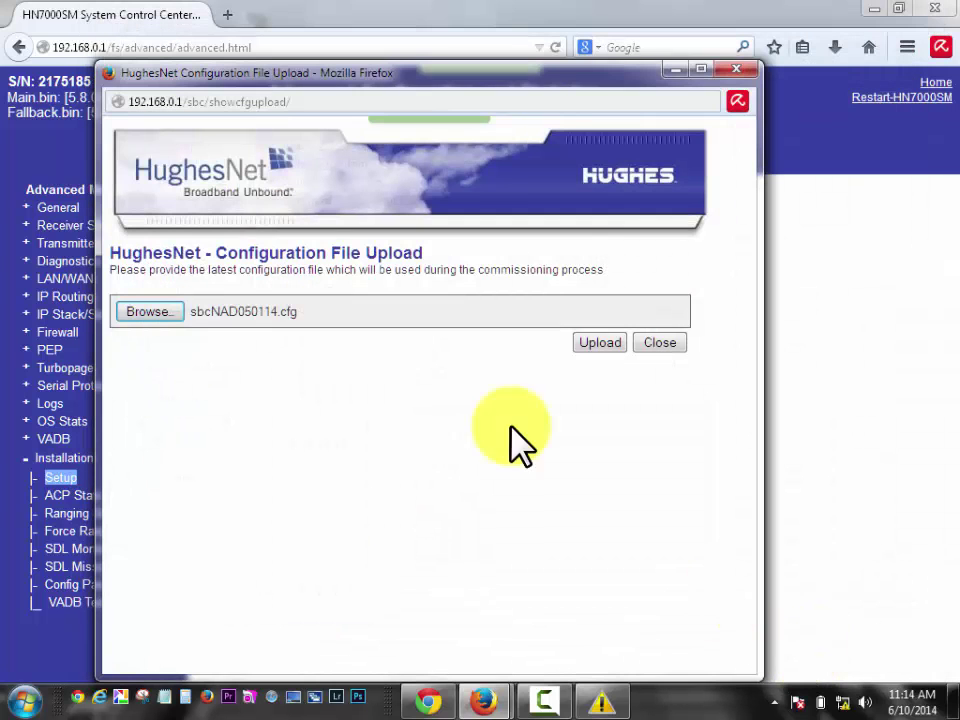
{"action": "left_click", "coordinate": [600, 345]}
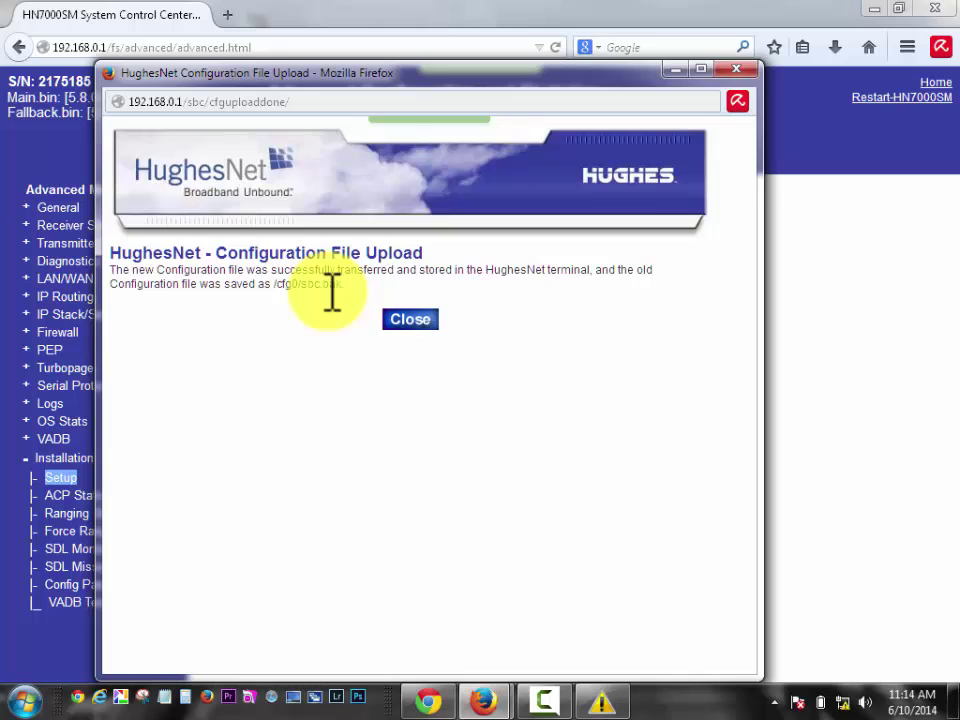
{"action": "left_click", "coordinate": [412, 320]}
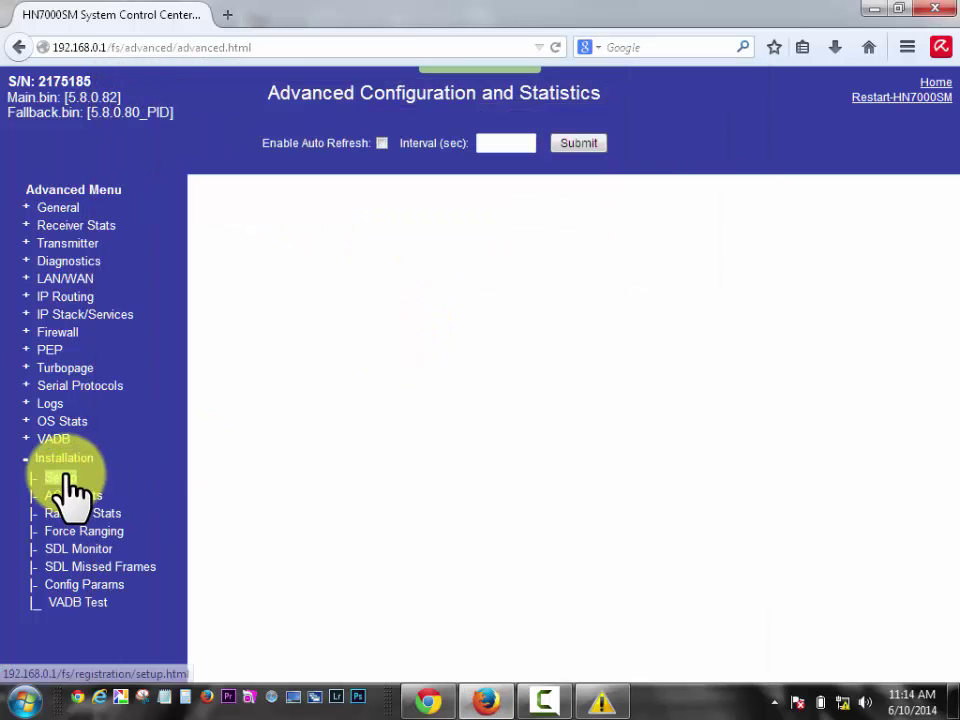
Reopen the installation setup and start the installer registration for commissioning a new terminal
{"action": "left_click", "coordinate": [60, 478]}
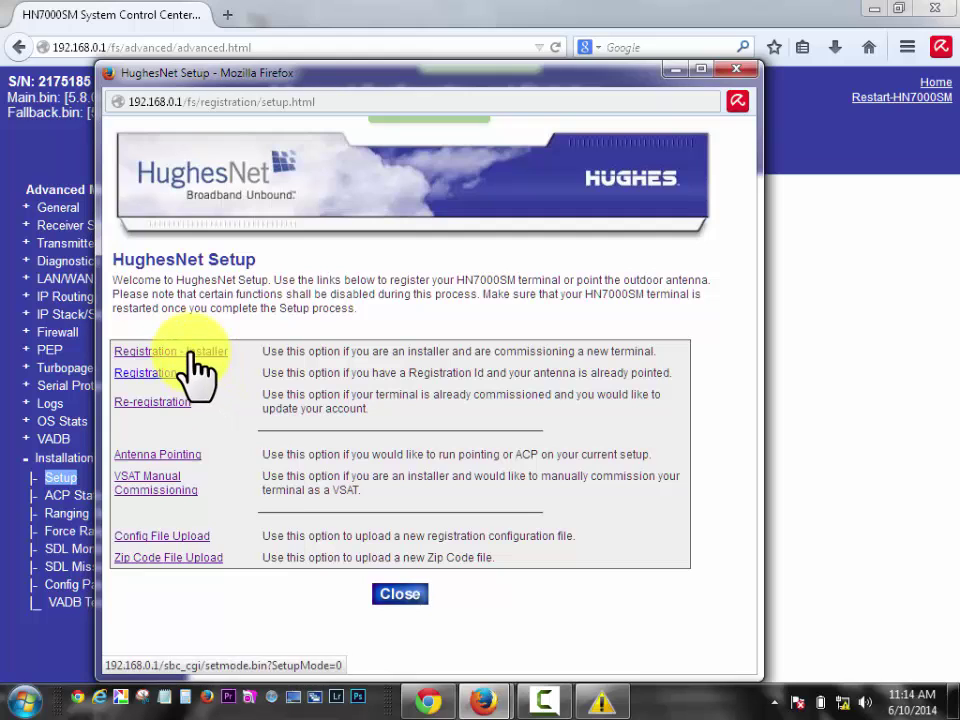
{"action": "left_click", "coordinate": [191, 353]}
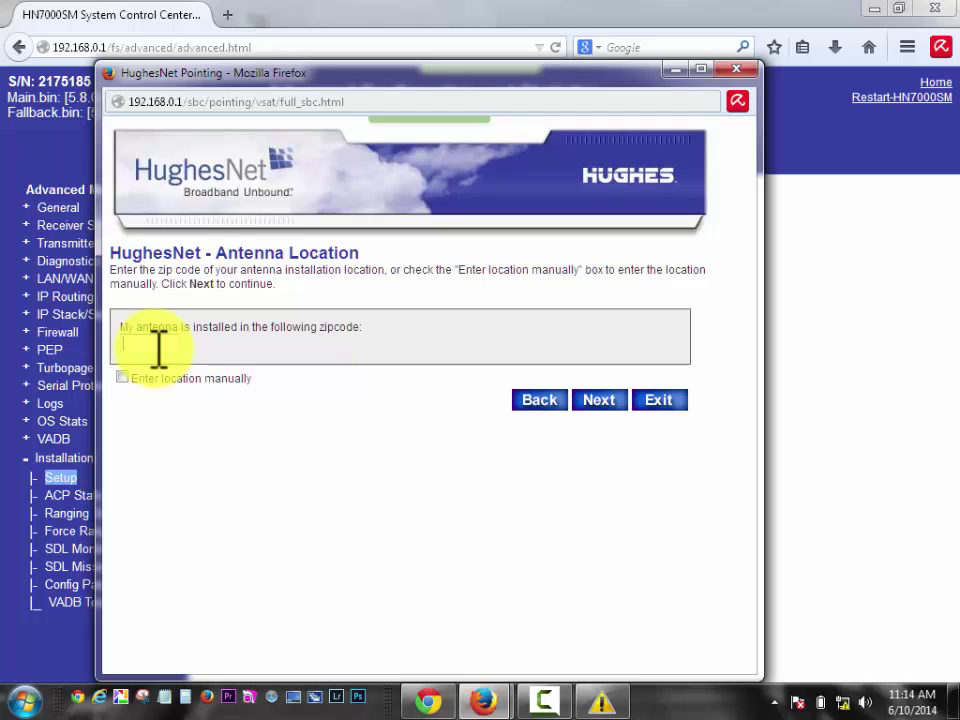
{"action": "left_click", "coordinate": [122, 377]}
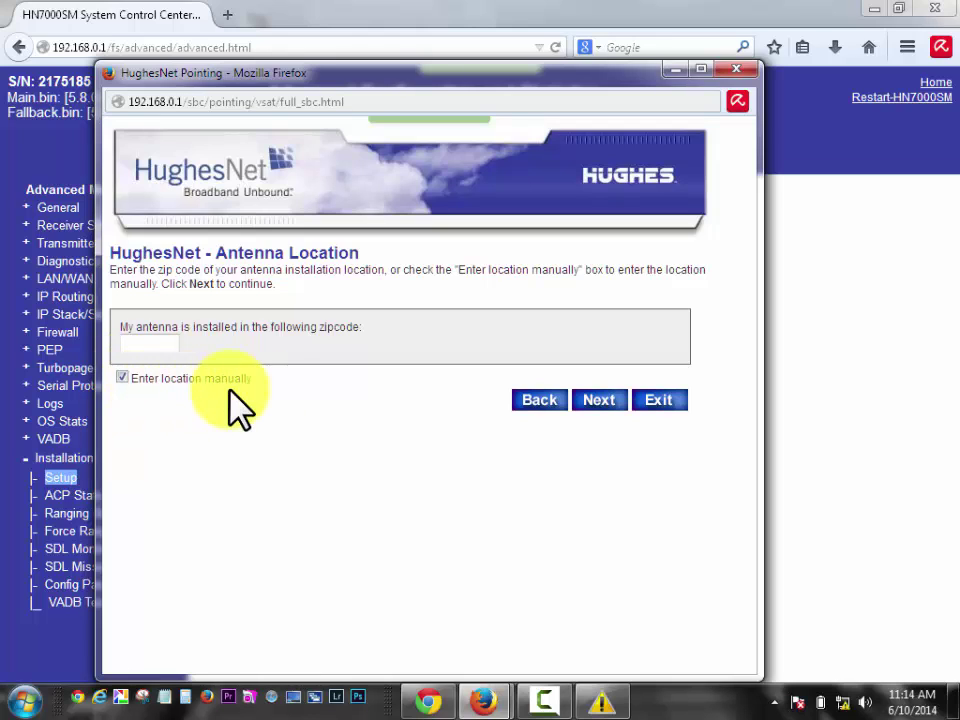
{"action": "left_click", "coordinate": [598, 402]}
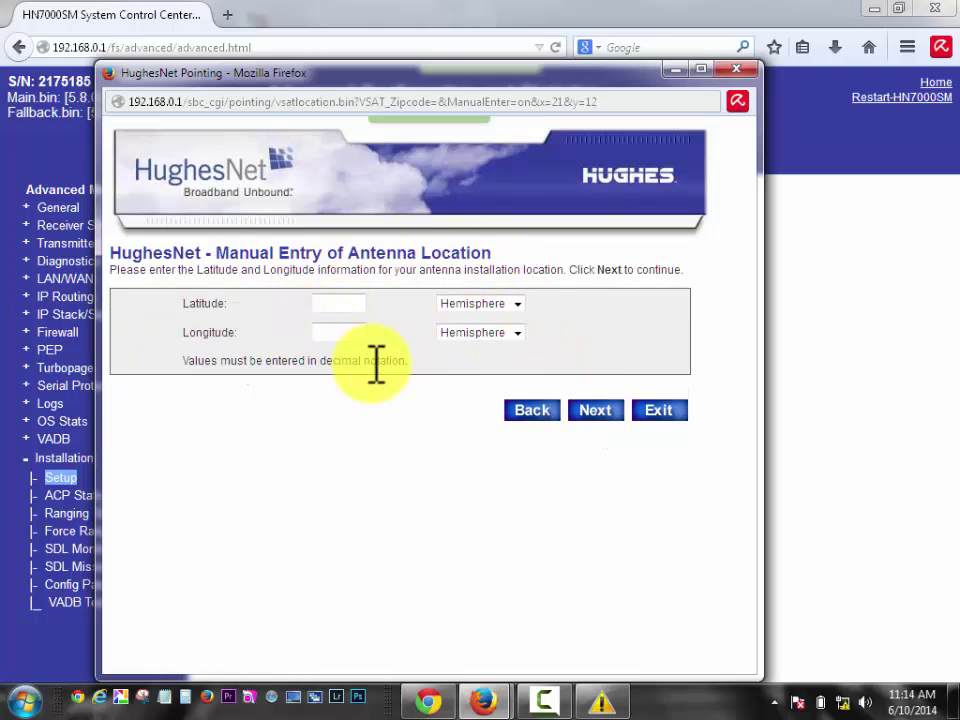
{"action": "left_click", "coordinate": [530, 410]}
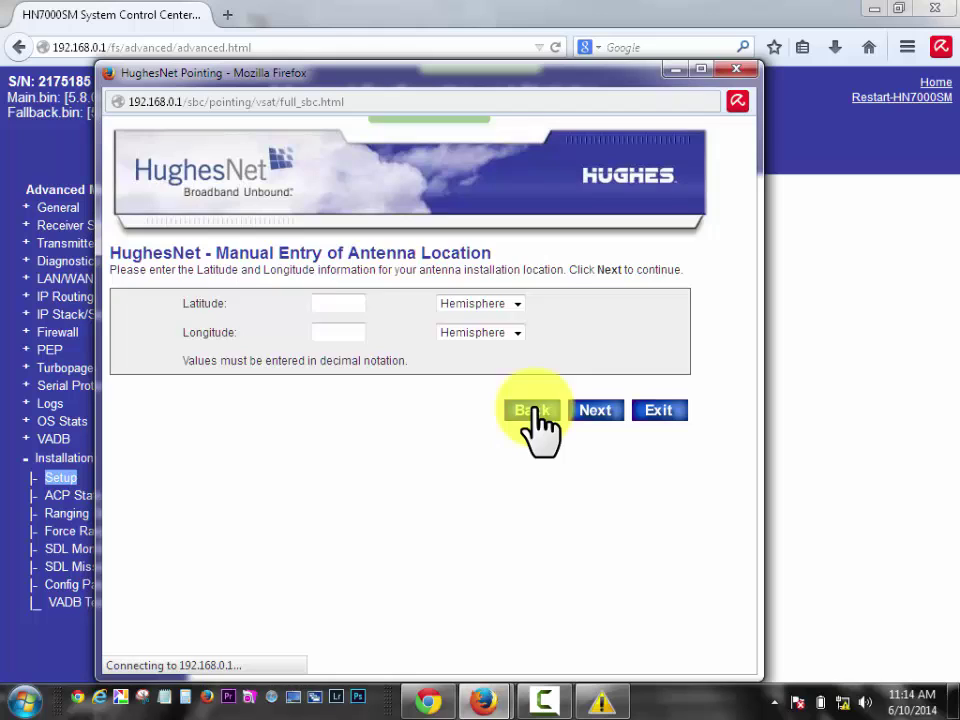
Set the antenna location to zip code 99559 and accept the location shown for verification
{"action": "left_click", "coordinate": [134, 344]}
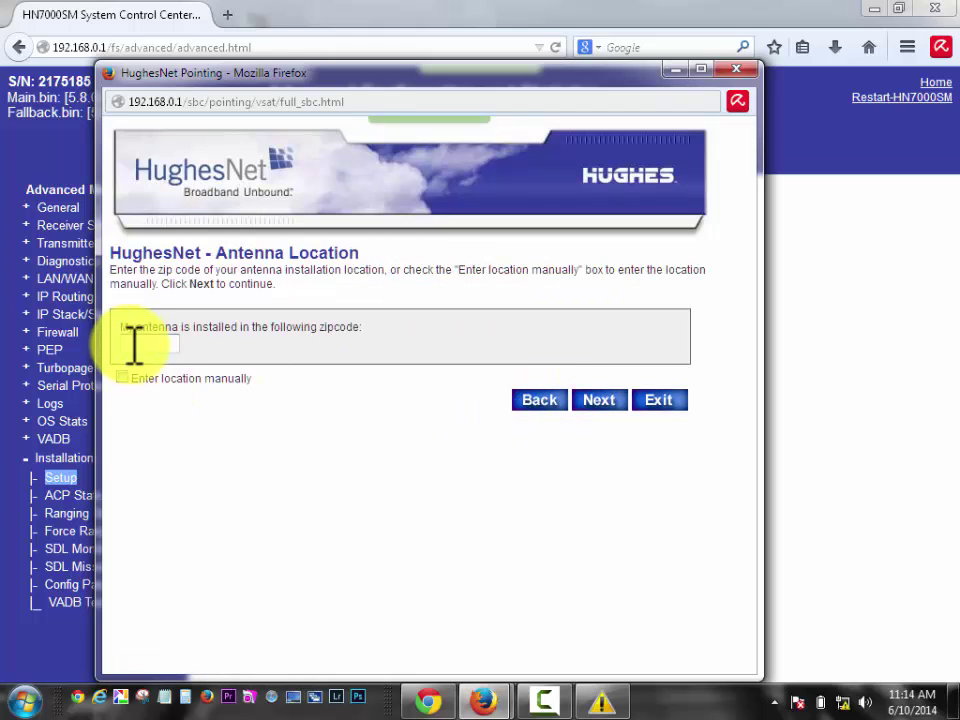
{"action": "type", "text": "99559"}
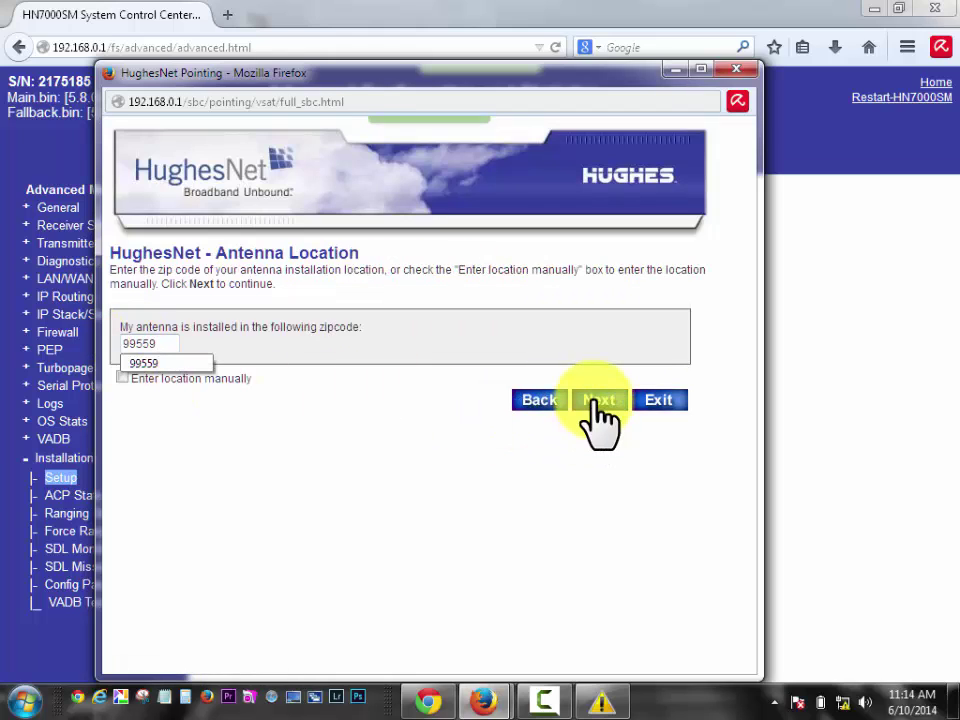
{"action": "left_click", "coordinate": [598, 401]}
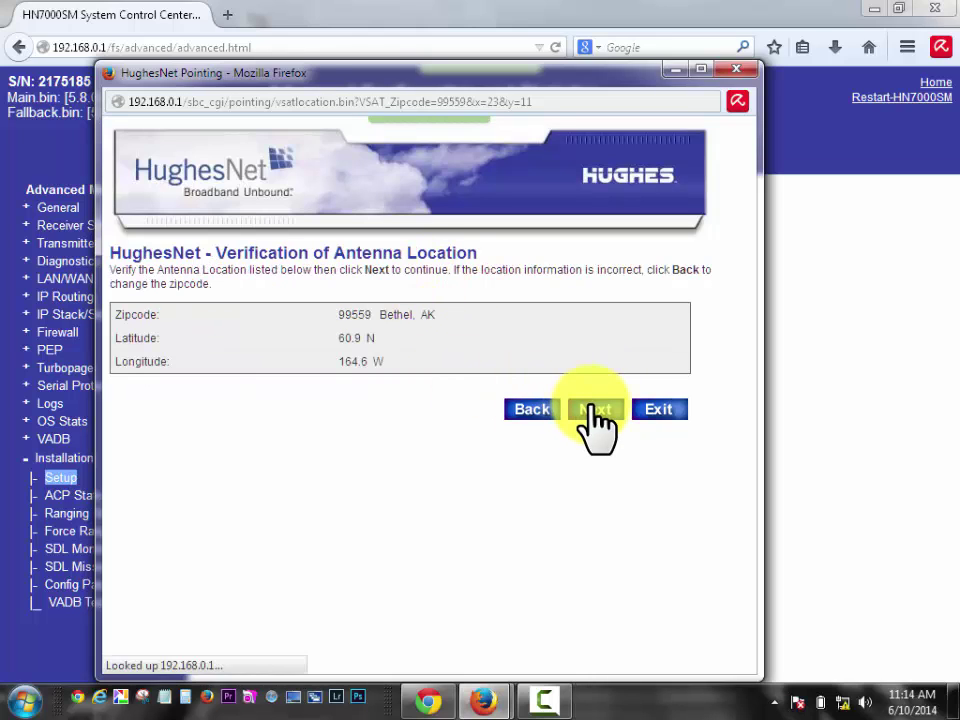
{"action": "left_click", "coordinate": [595, 410]}
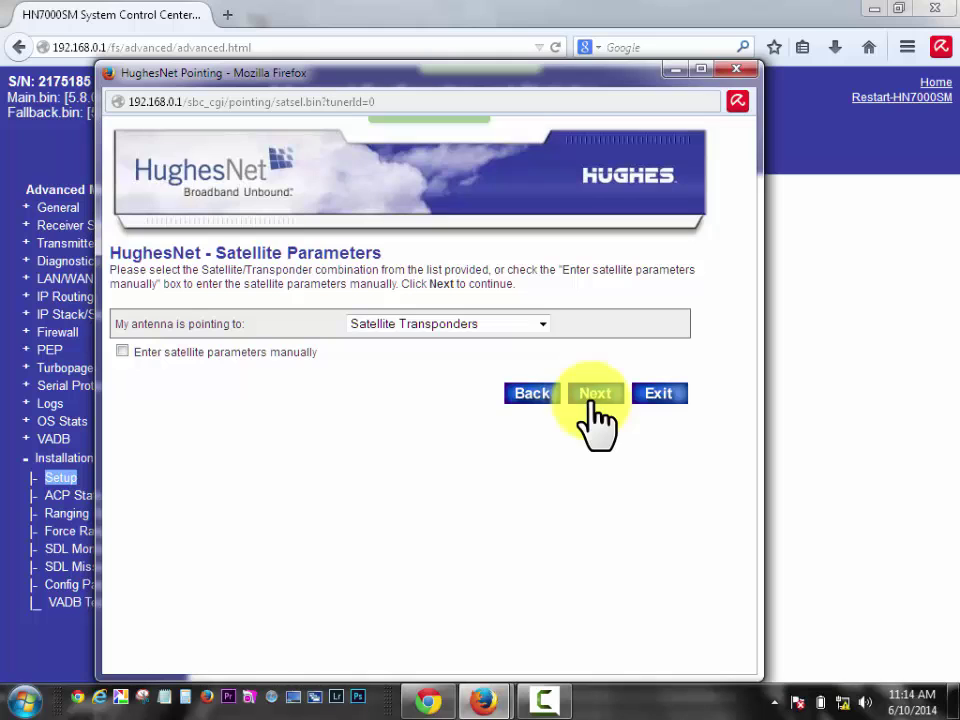
Choose HR1NLV_1070_6k as the satellite transponder the antenna points to and accept its satellite parameters
{"action": "left_click", "coordinate": [538, 322]}
{"action": "left_click_drag", "start_coordinate": [536, 332], "coordinate": [541, 520]}
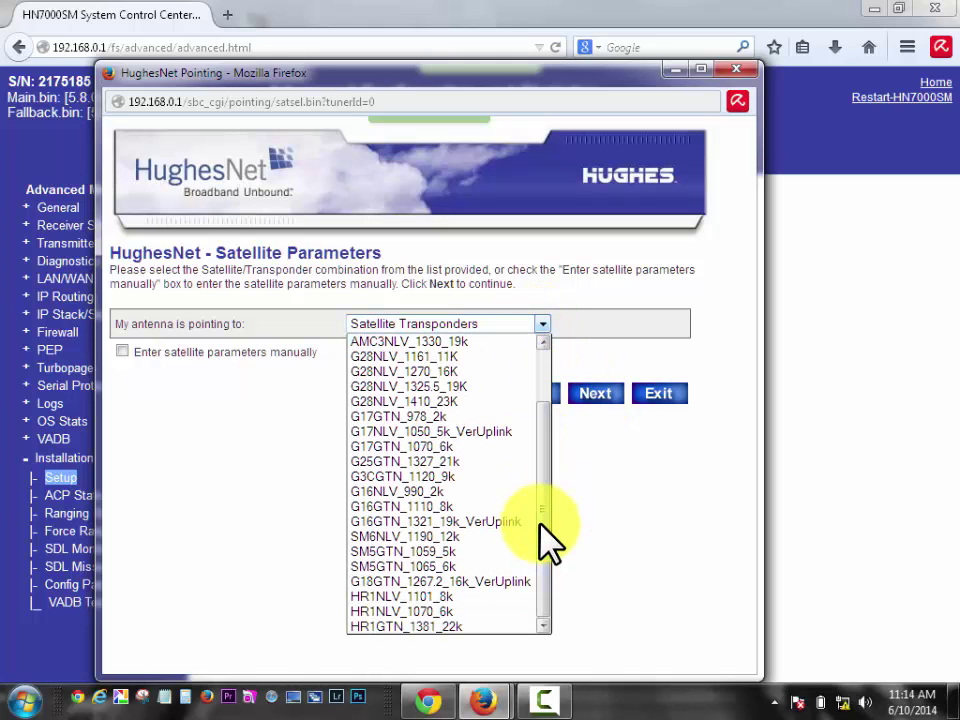
{"action": "left_click", "coordinate": [452, 612]}
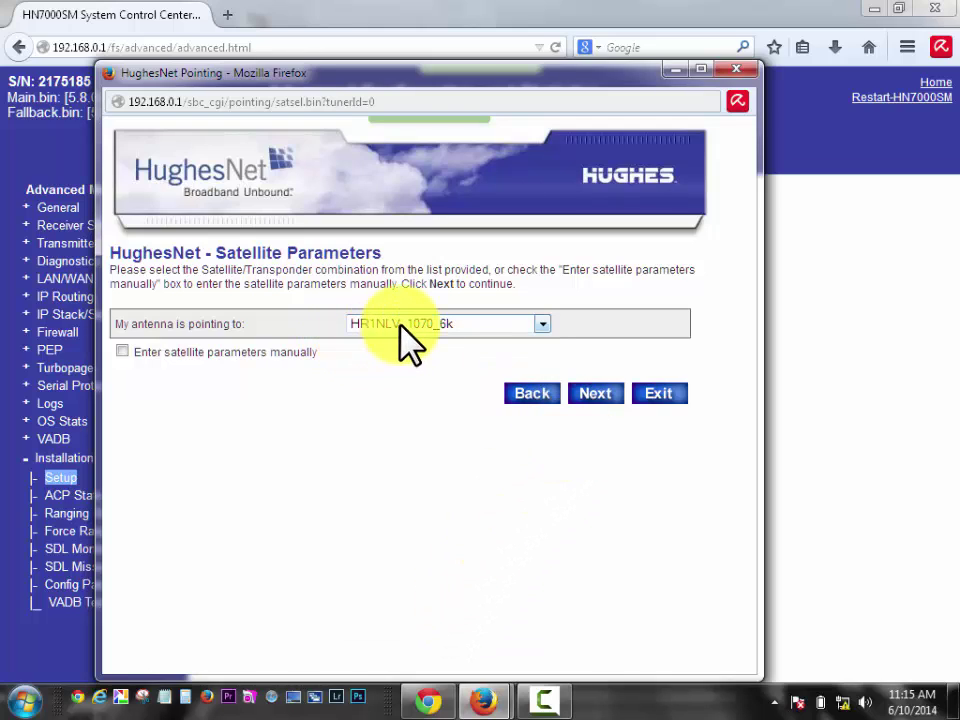
{"action": "left_click", "coordinate": [582, 393]}
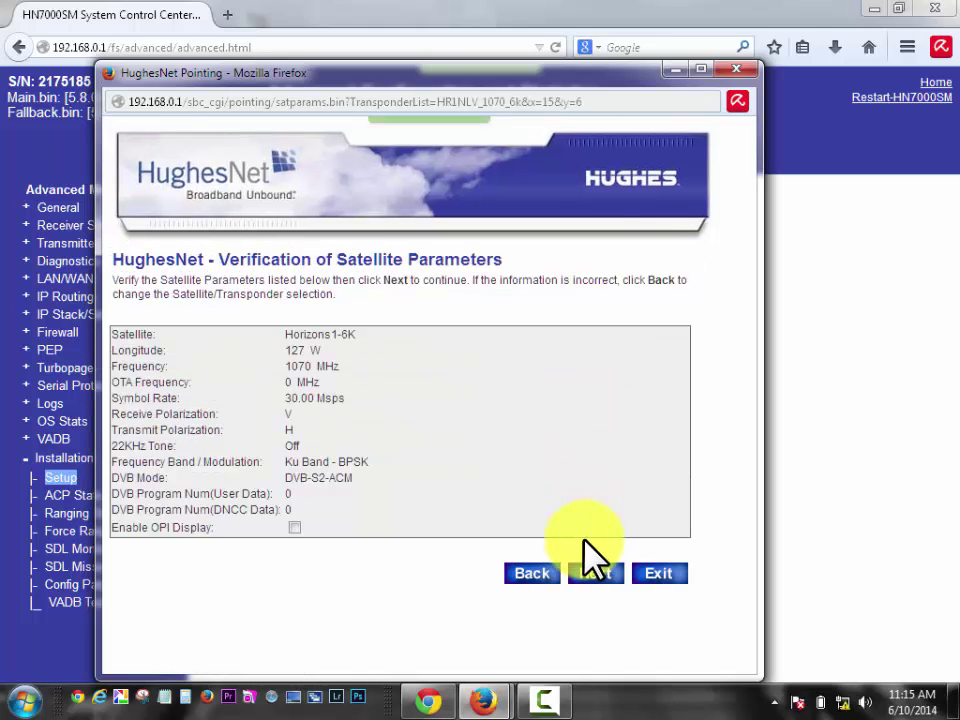
{"action": "left_click", "coordinate": [593, 573]}
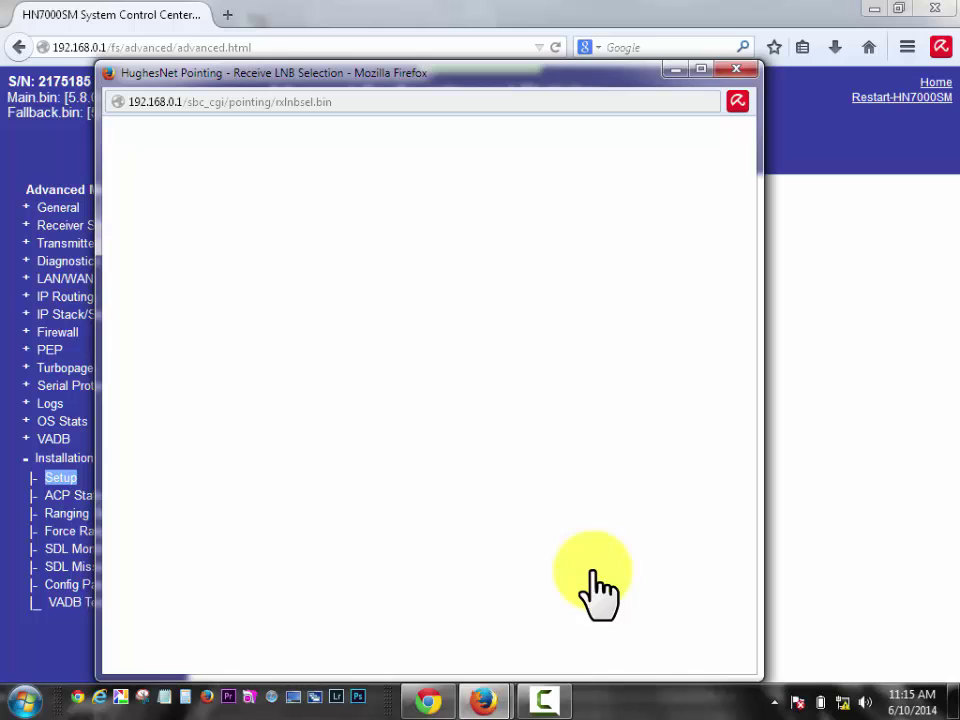
Accept the default receive LNB and the 1 Watt transmit radio
{"action": "left_click", "coordinate": [590, 338]}
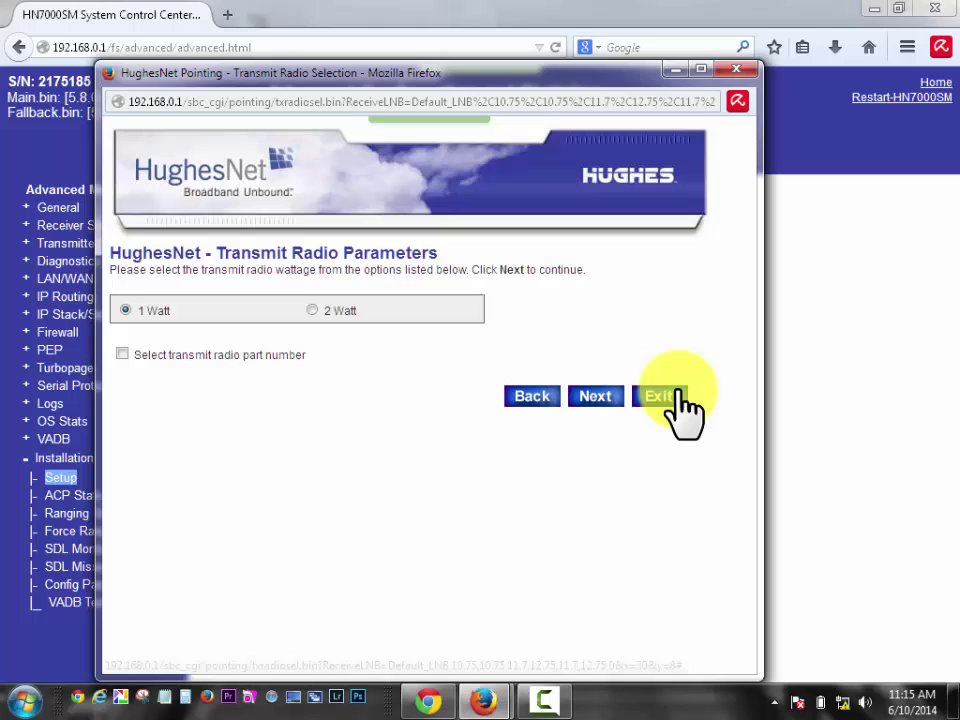
{"action": "left_click", "coordinate": [596, 397]}
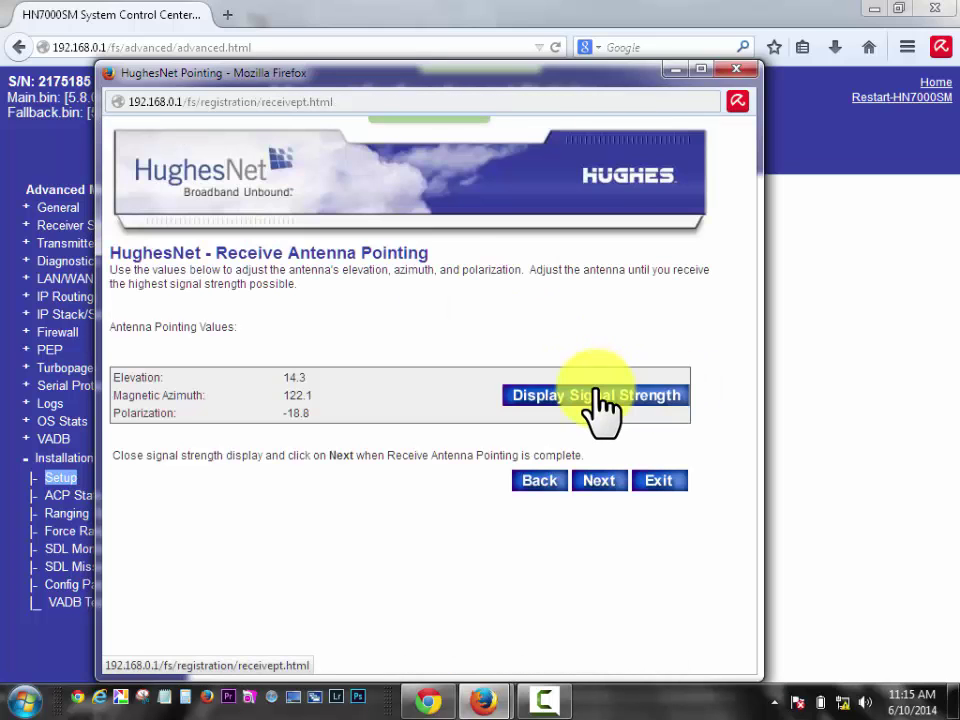
Check the receive signal strength twice from the receive antenna pointing page, closing the signal display each time
{"action": "left_click", "coordinate": [596, 395]}
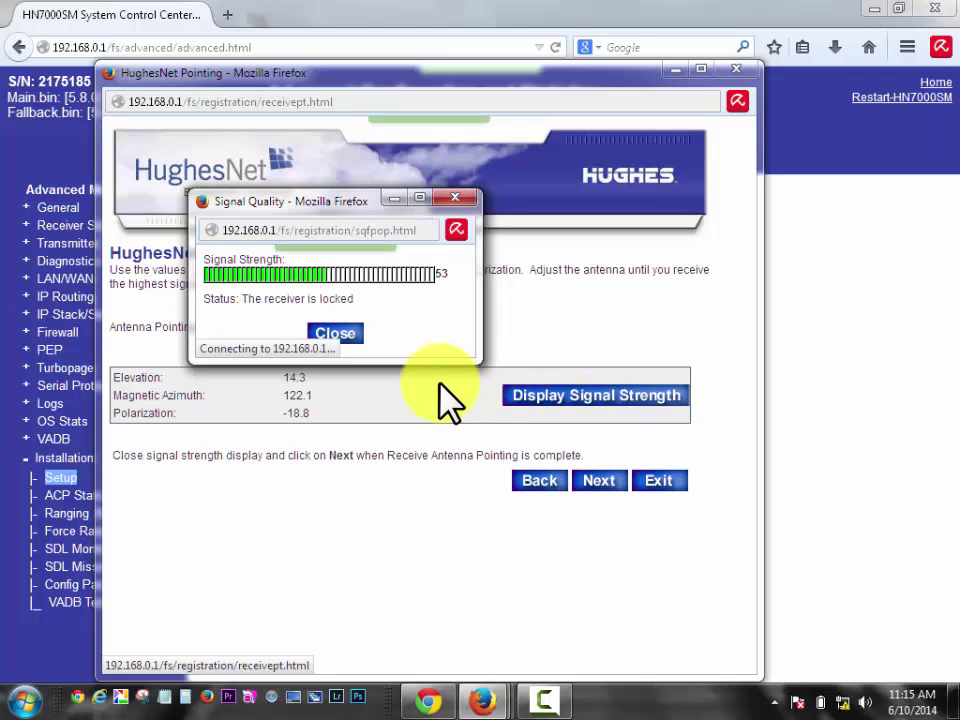
{"action": "left_click", "coordinate": [330, 333]}
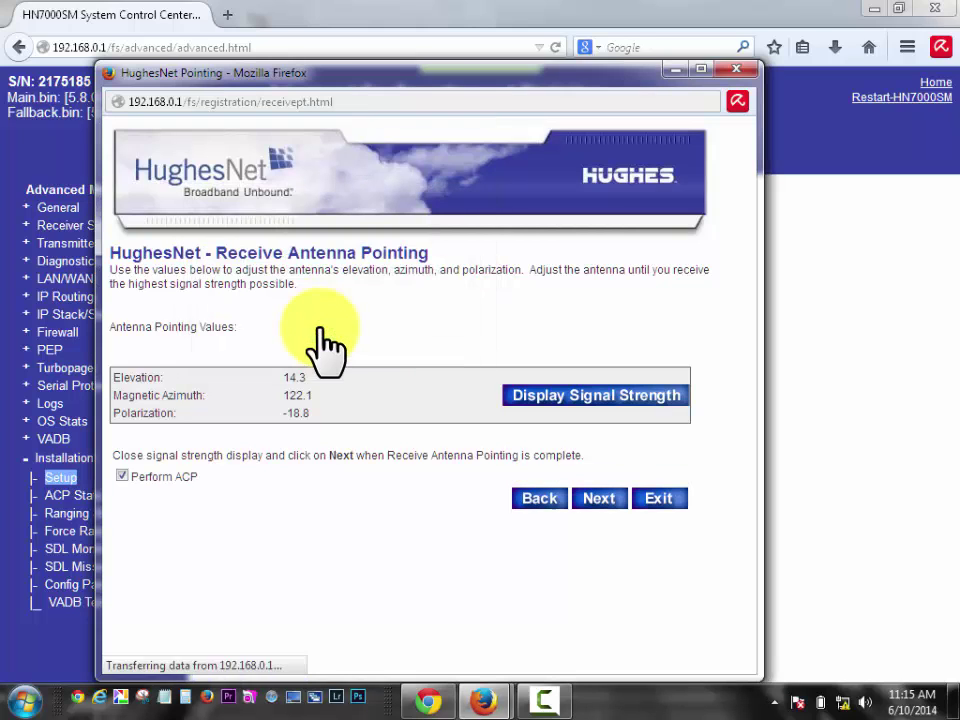
{"action": "left_click", "coordinate": [591, 504]}
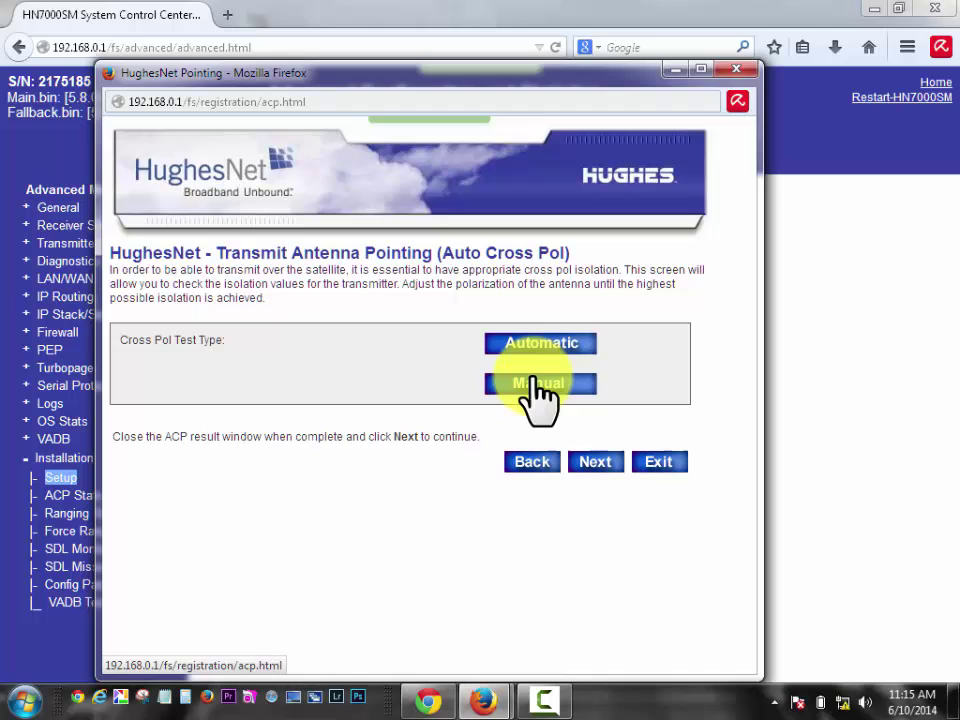
{"action": "left_click", "coordinate": [532, 461]}
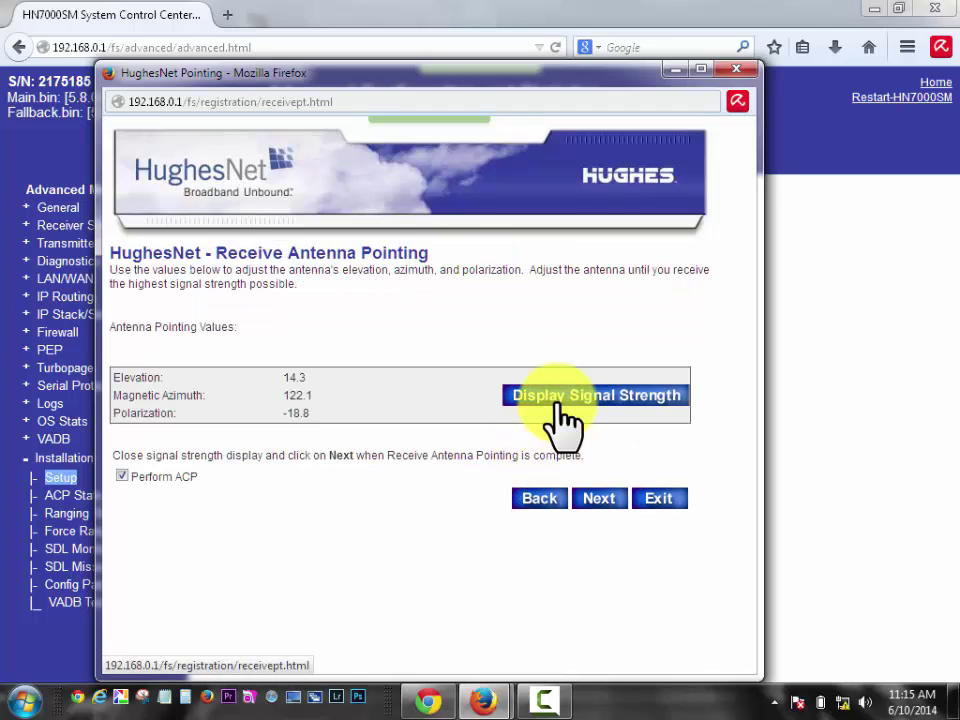
{"action": "left_click", "coordinate": [553, 398]}
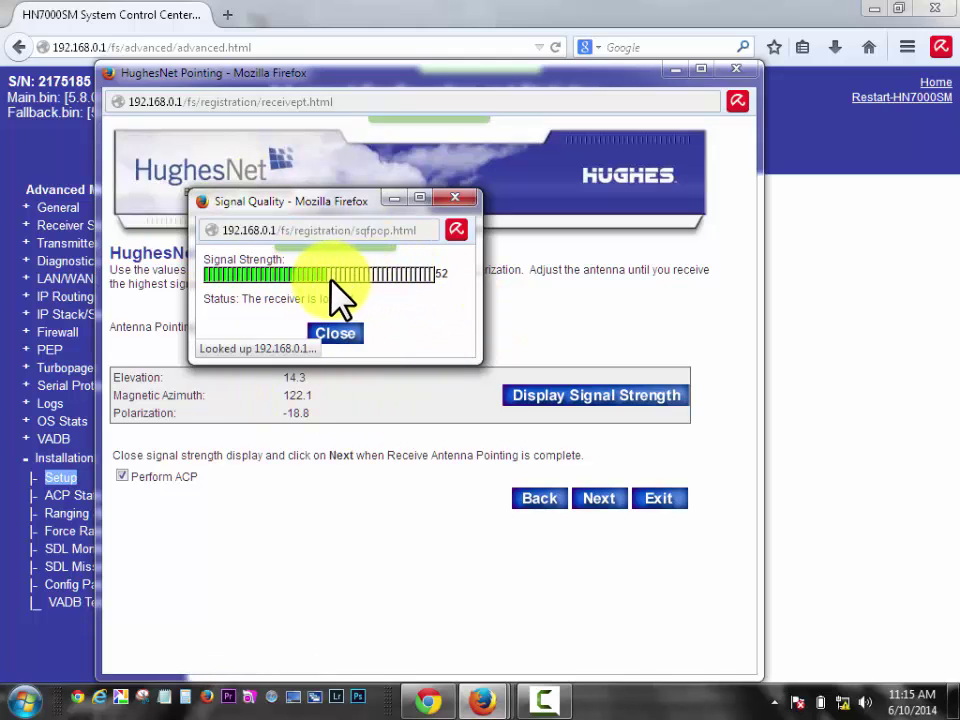
{"action": "left_click", "coordinate": [345, 330]}
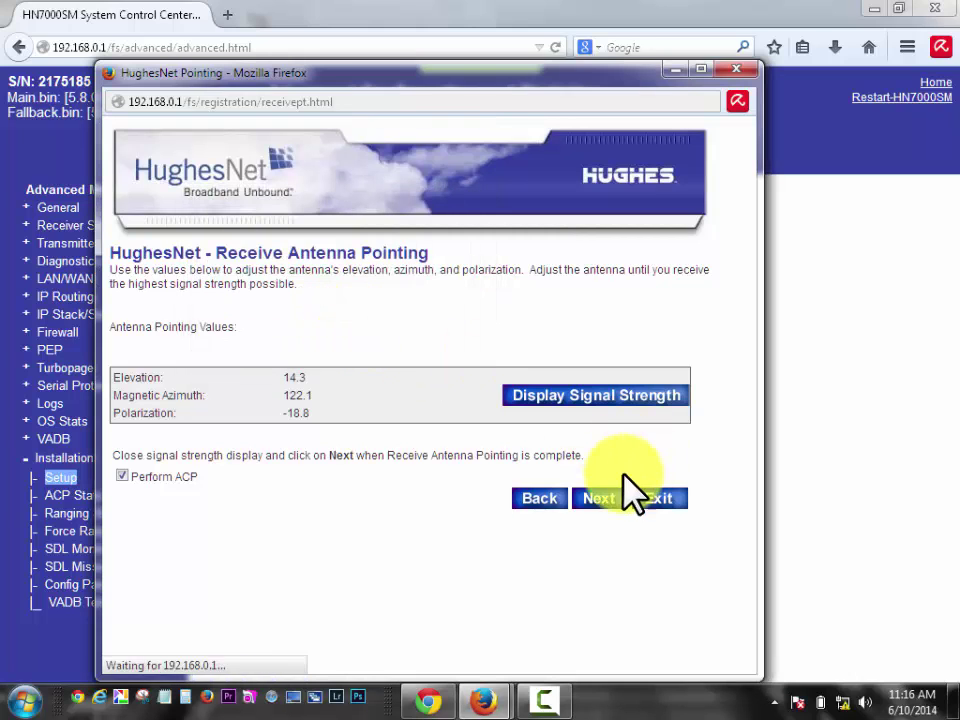
Continue to transmit antenna pointing with Perform ACP enabled and run the automatic cross pol test
{"action": "left_click", "coordinate": [611, 496]}
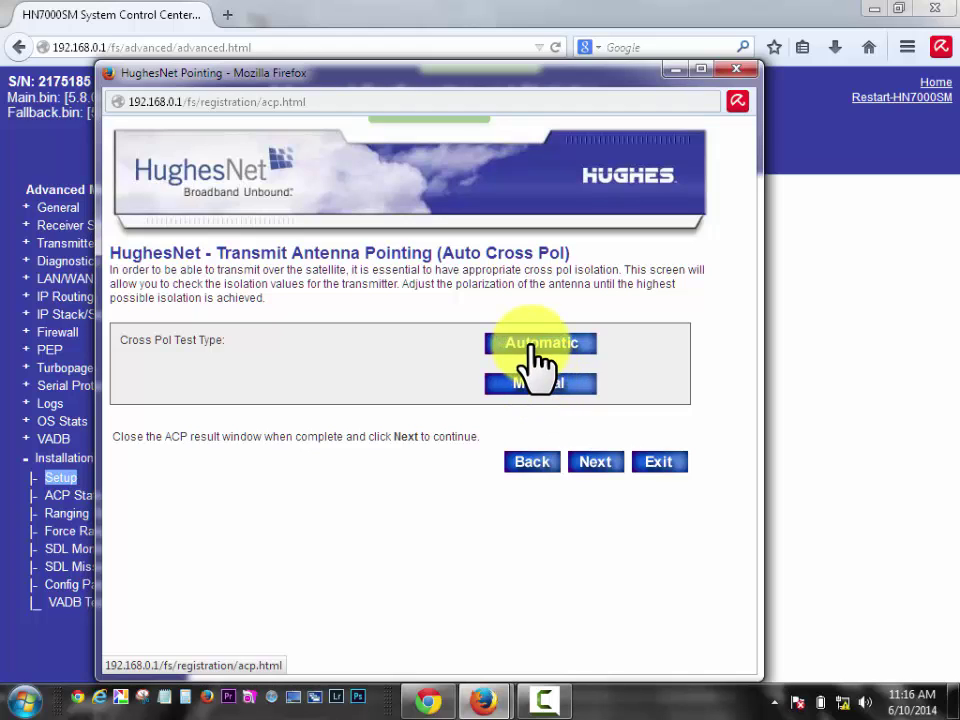
{"action": "left_click", "coordinate": [535, 350]}
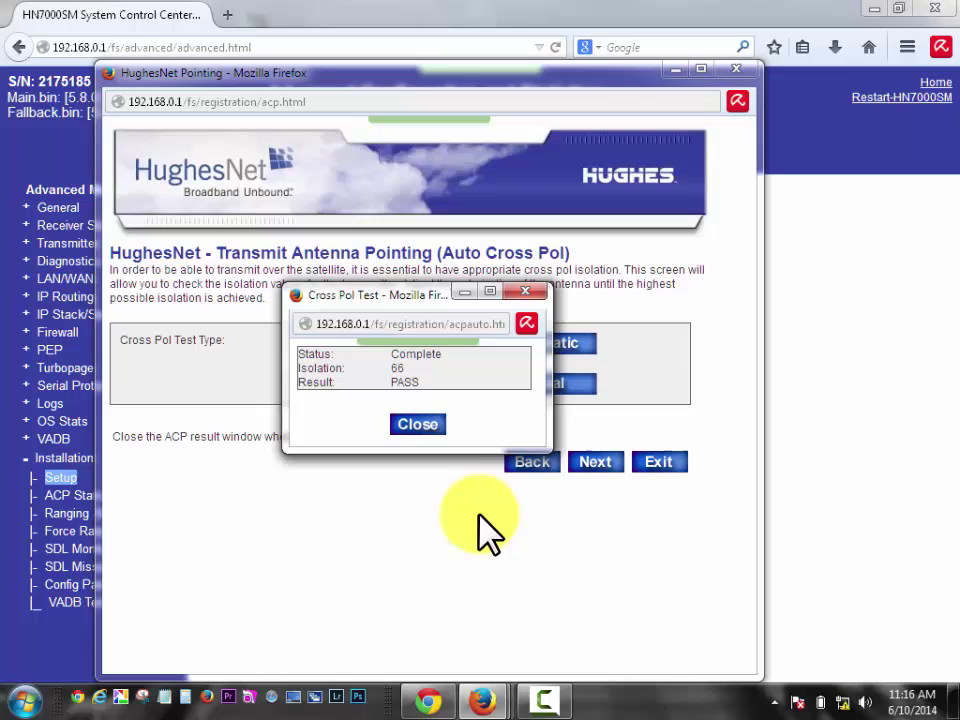
Close the cross pol test result and connect to the SAN_and_PIN_Registration server with Secure HTTP Mode, retrying the satellite connection after the timeout
{"action": "left_click", "coordinate": [410, 425]}
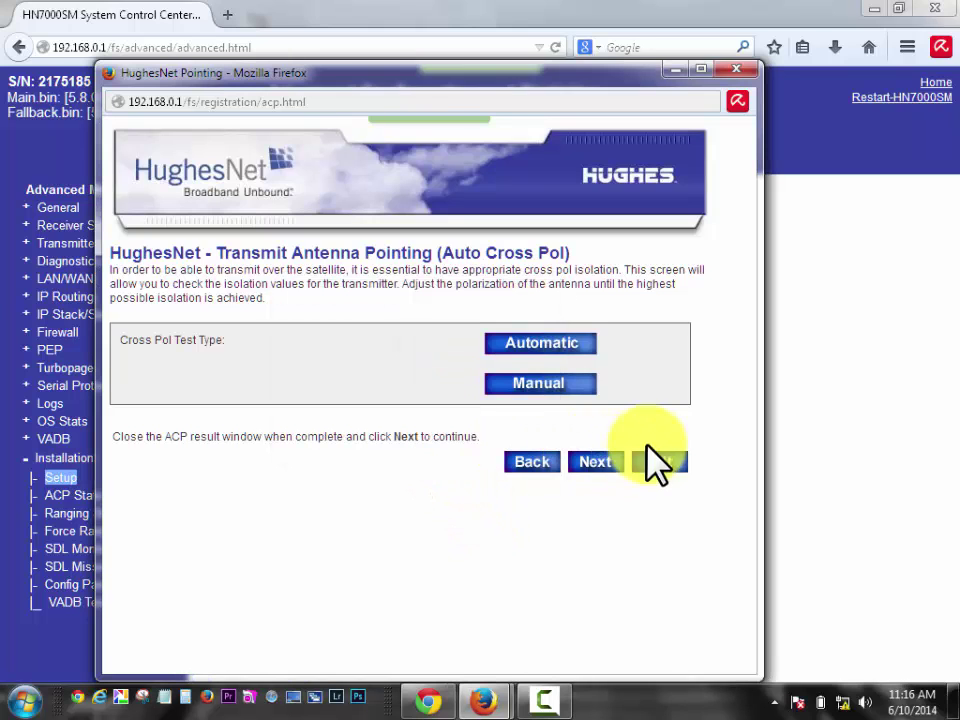
{"action": "left_click", "coordinate": [600, 462]}
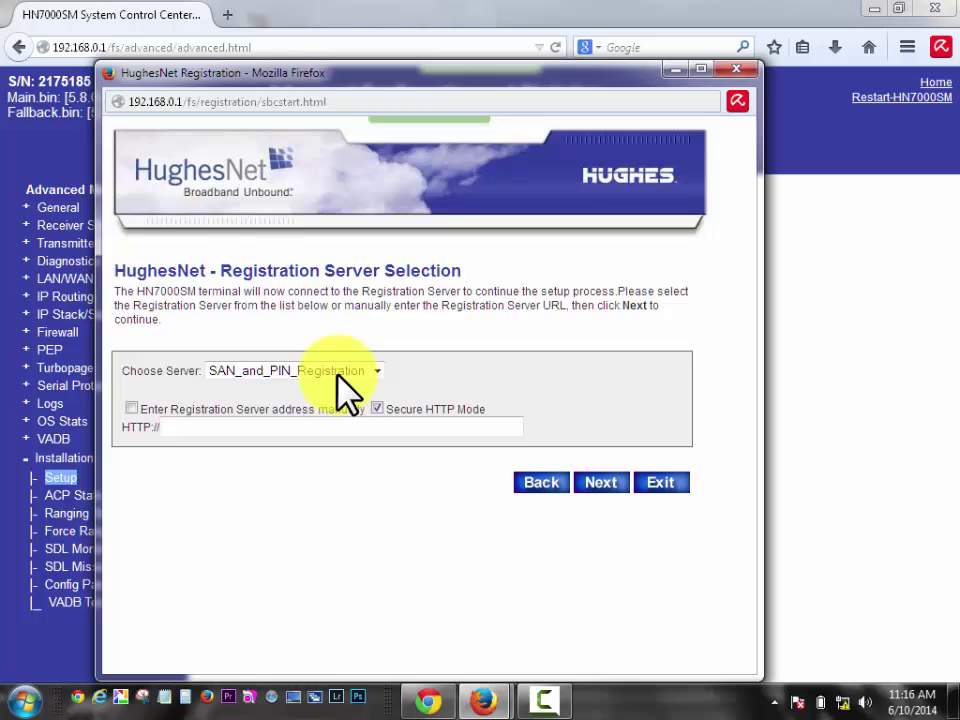
{"action": "left_click", "coordinate": [602, 483]}
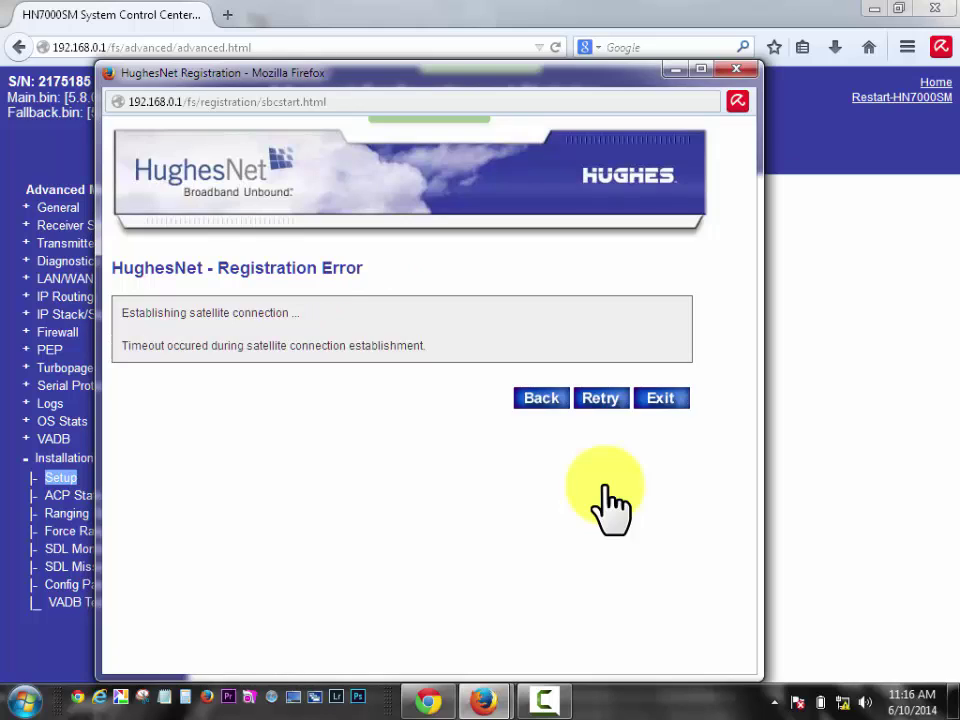
{"action": "left_click", "coordinate": [611, 400]}
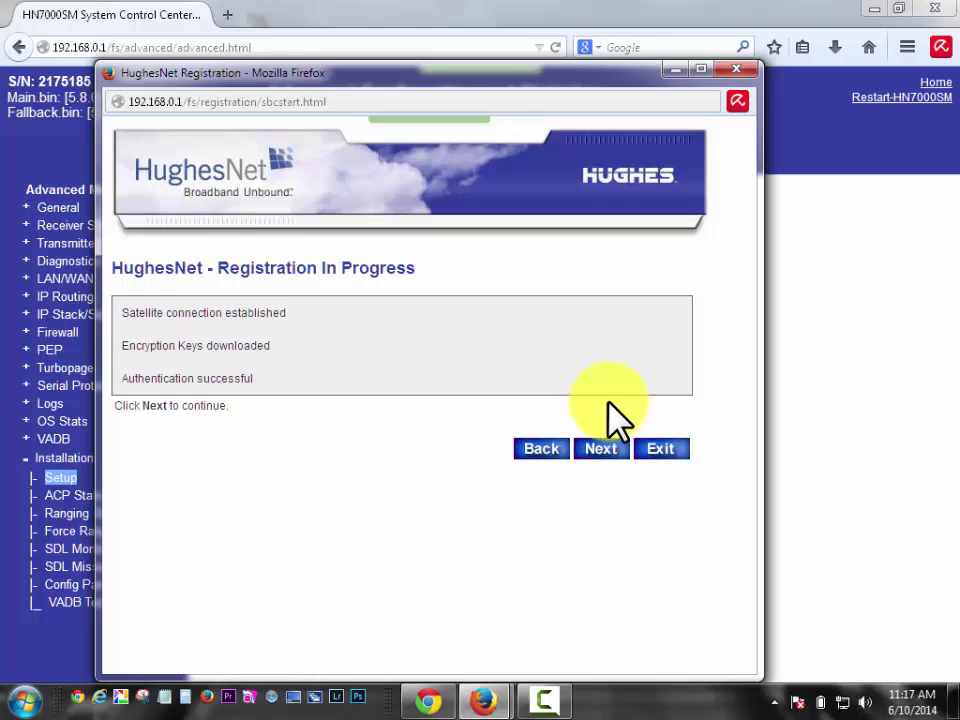
Proceed to the registration server and accept the terminal's registration information, dismissing the Windows color scheme prompt
{"action": "left_click", "coordinate": [601, 447]}
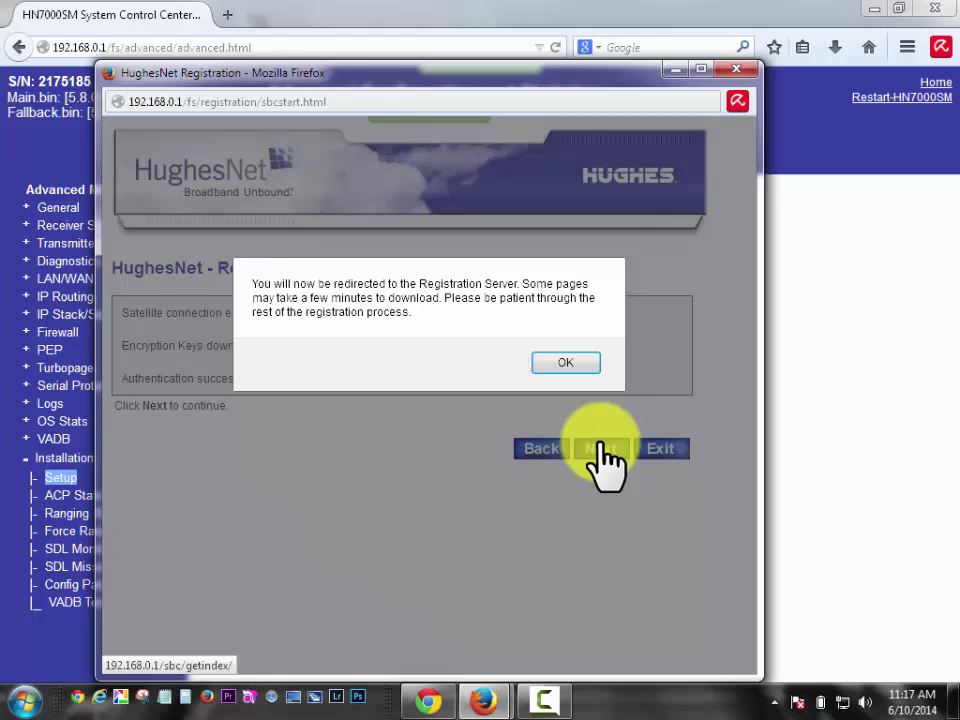
{"action": "left_click", "coordinate": [562, 366]}
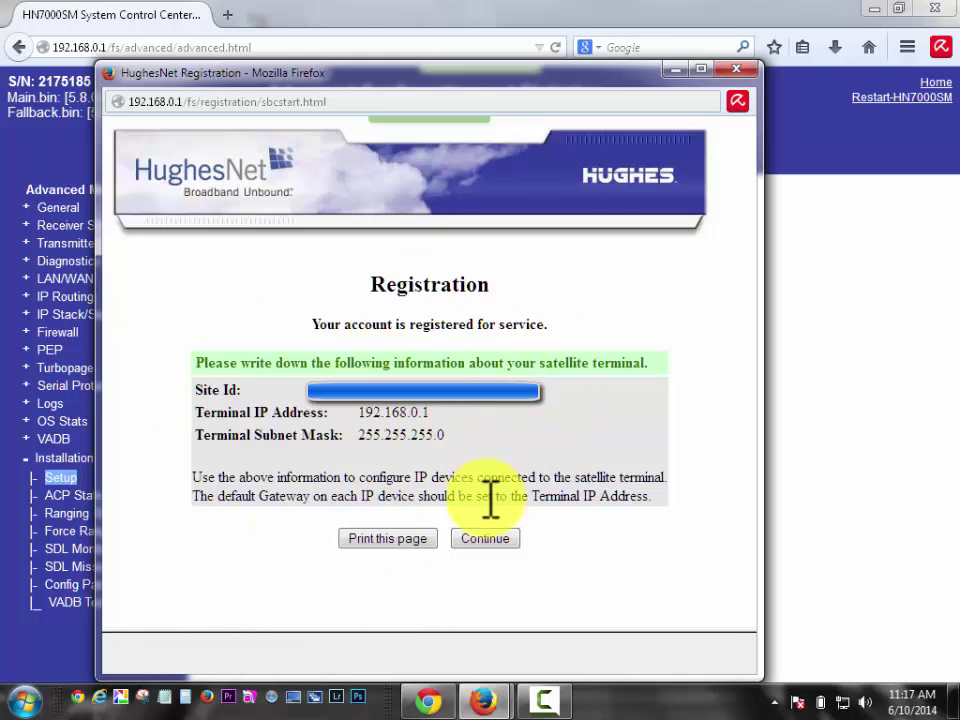
{"action": "left_click", "coordinate": [481, 537]}
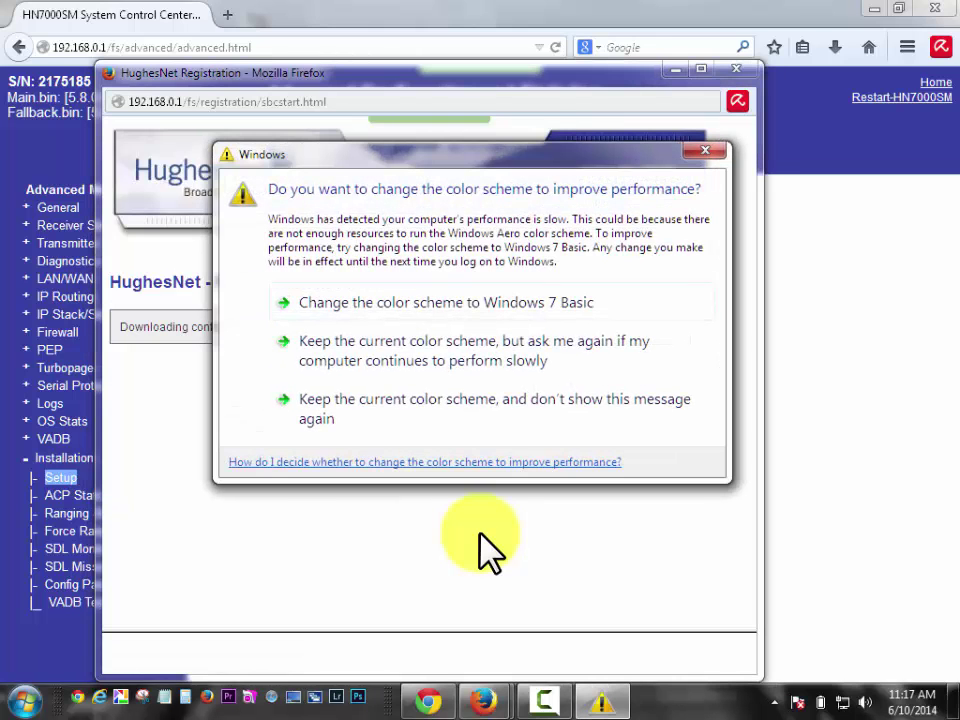
{"action": "left_click", "coordinate": [703, 151]}
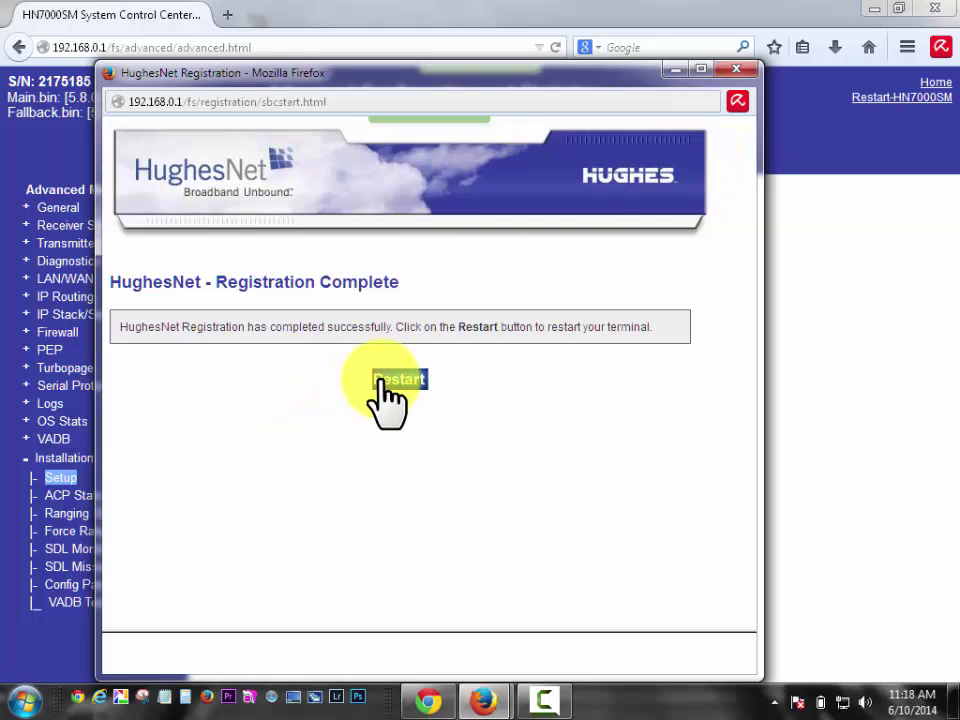
Restart the terminal to complete registration, and return to the System Control Center home page, refreshing it until the terminal is back up
{"action": "left_click", "coordinate": [384, 380]}
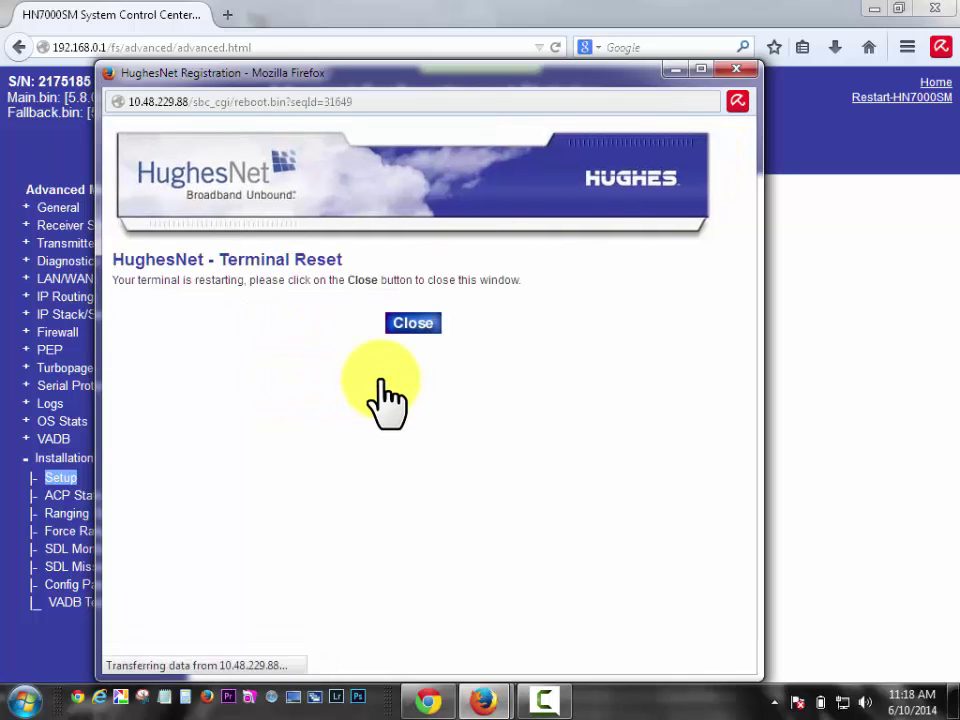
{"action": "left_click", "coordinate": [416, 322]}
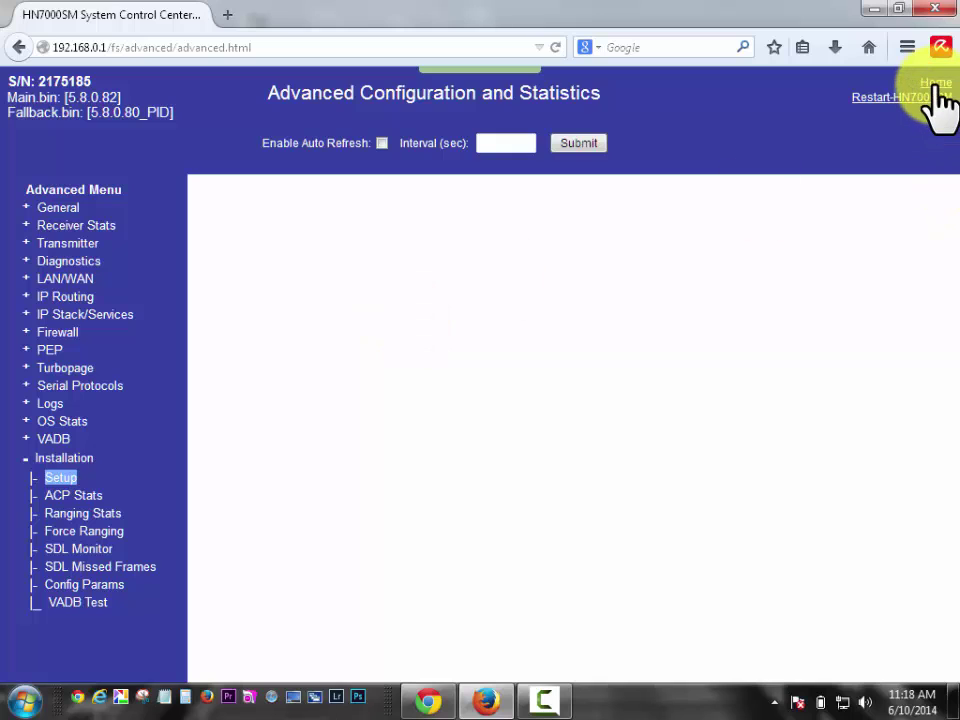
{"action": "left_click", "coordinate": [936, 85]}
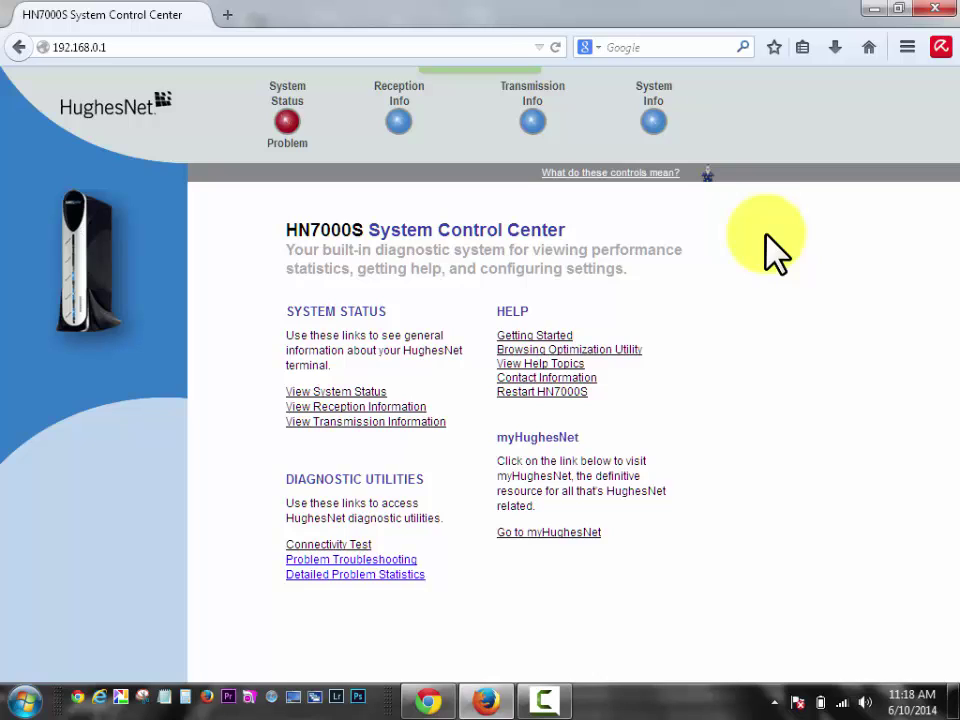
{"action": "key", "text": "F5"}
{"action": "left_click", "coordinate": [556, 48]}
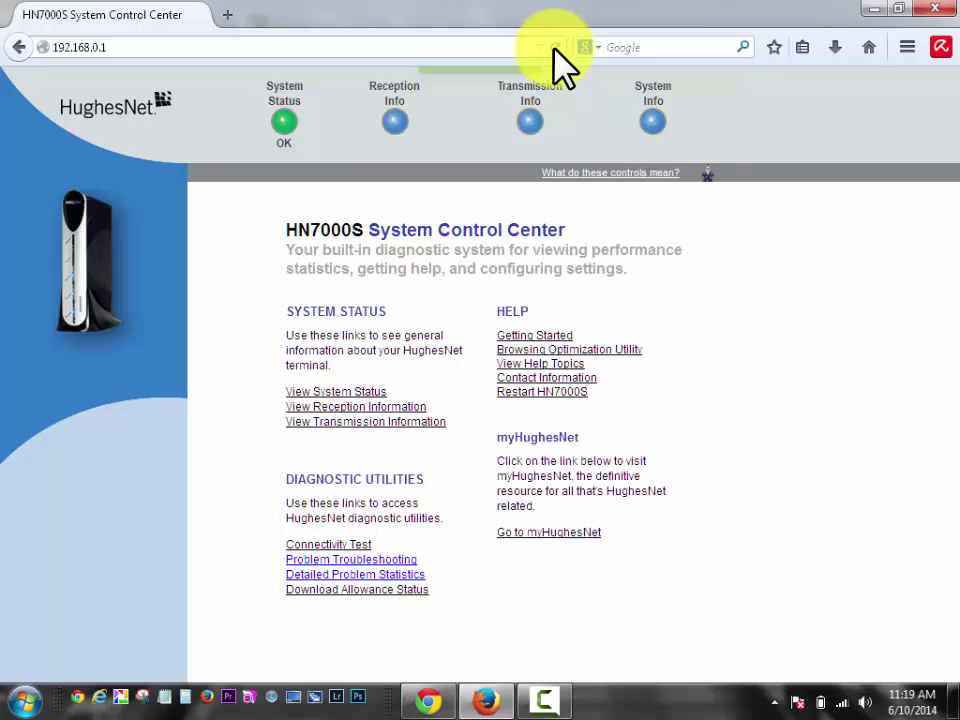
Review the modem's System Status, System Info and Download Allowance Status pages, and return to System Status
{"action": "left_click", "coordinate": [285, 125]}
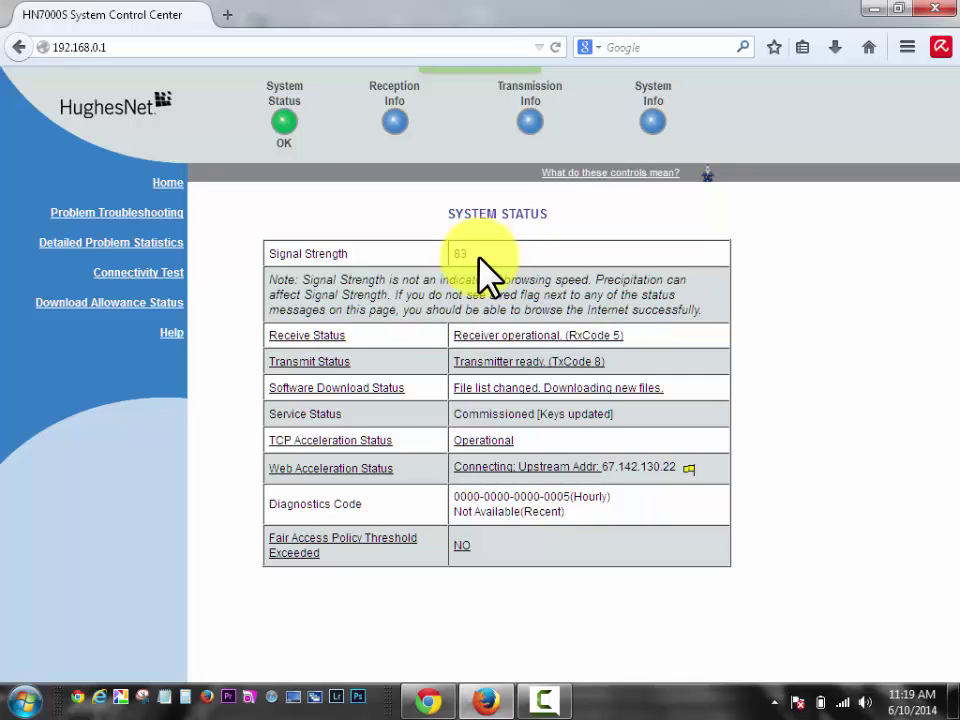
{"action": "left_click", "coordinate": [652, 124]}
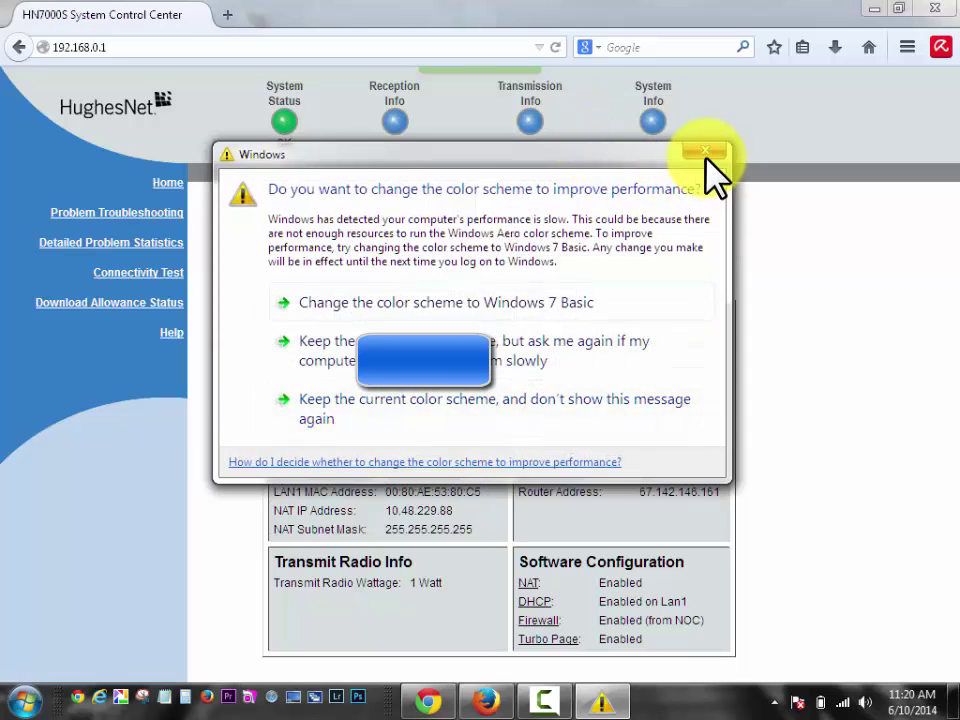
{"action": "left_click", "coordinate": [701, 152]}
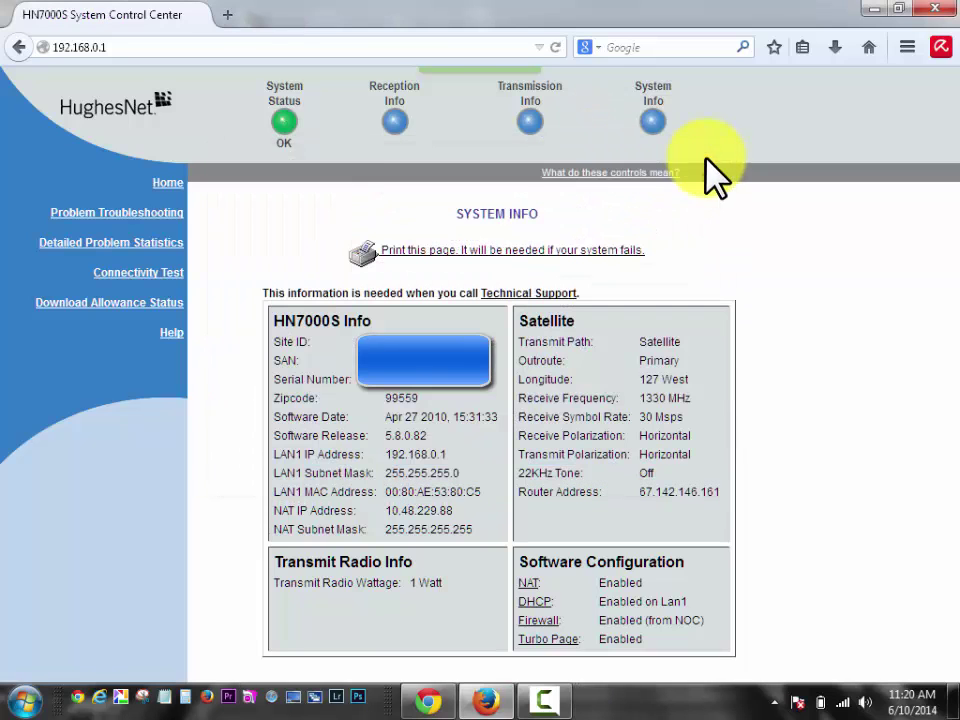
{"action": "left_click", "coordinate": [281, 120]}
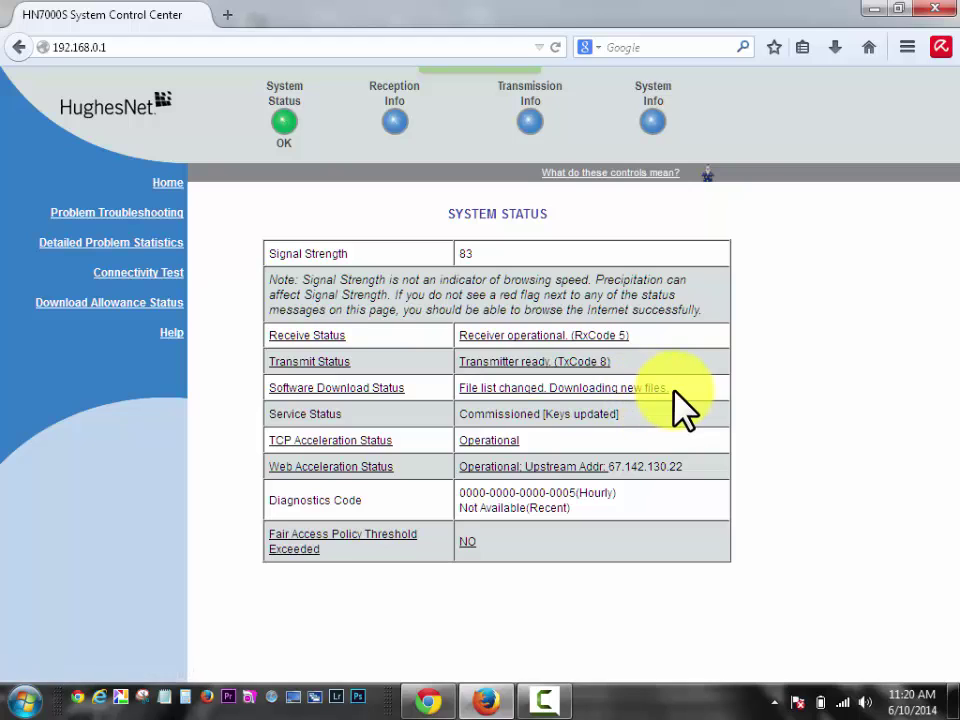
{"action": "left_click", "coordinate": [156, 303]}
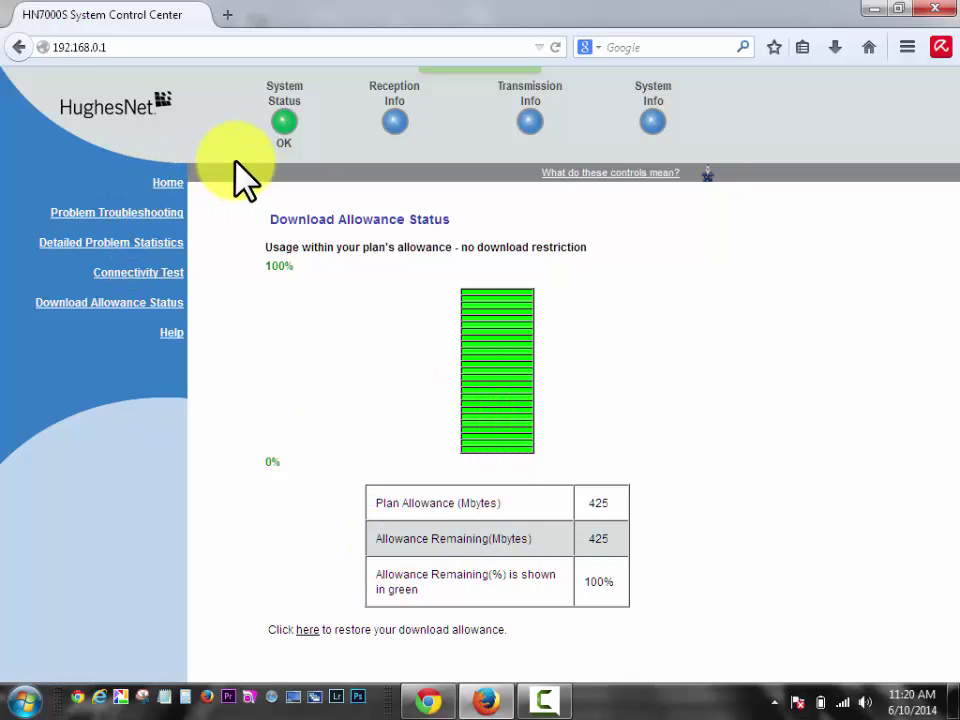
{"action": "left_click", "coordinate": [294, 138]}
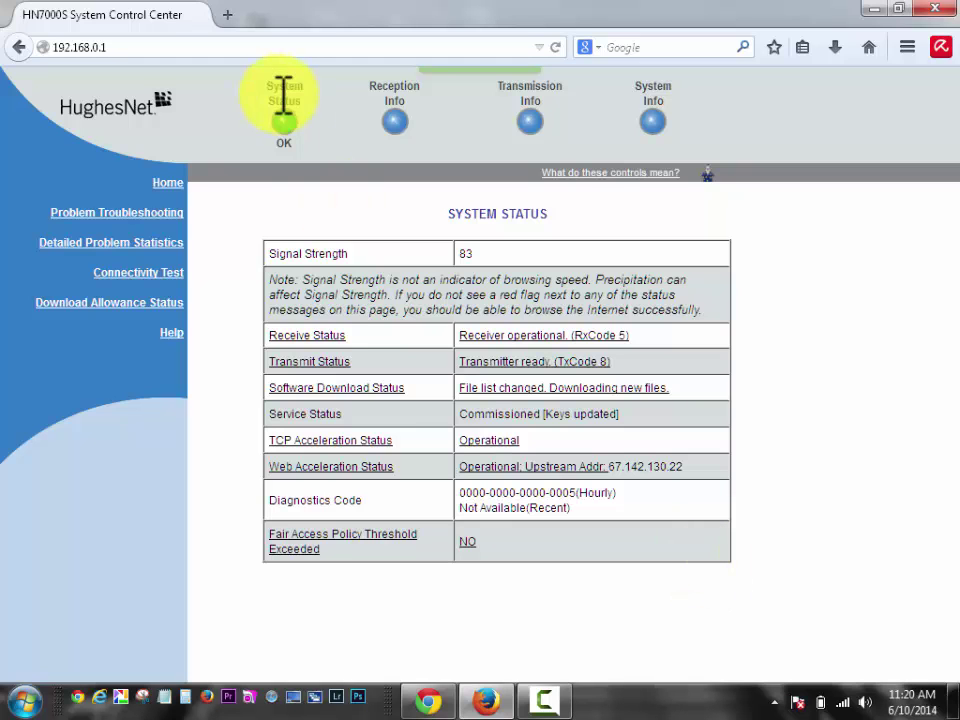
Open the Fairbanks Daily News-Miner site in a new tab to test browsing, checking the modem's system status while it loads
{"action": "left_click", "coordinate": [222, 16]}
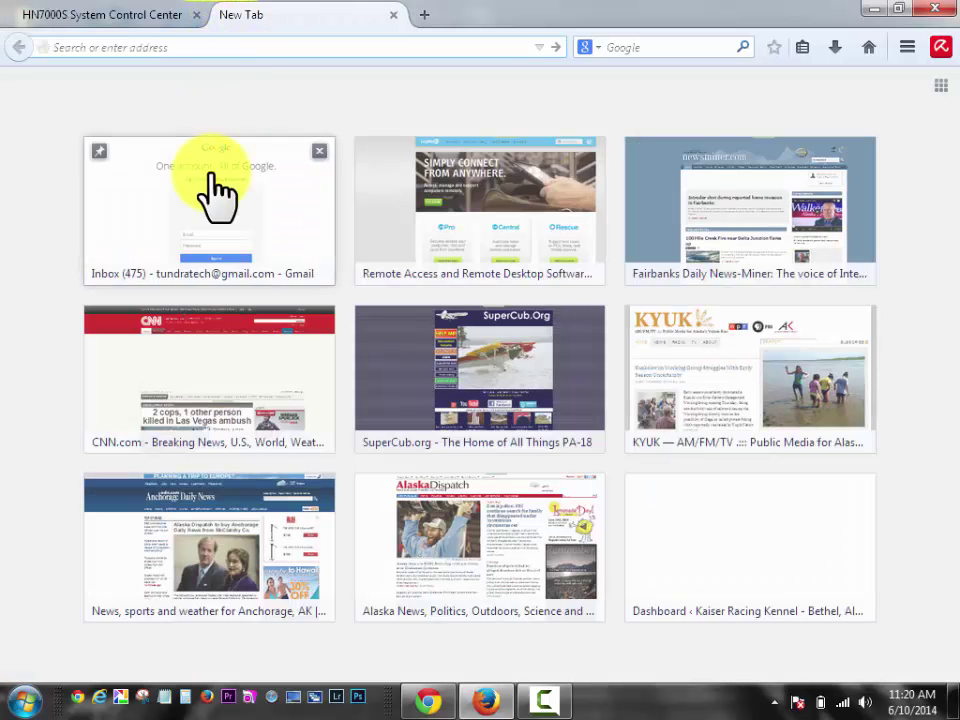
{"action": "left_click", "coordinate": [728, 198]}
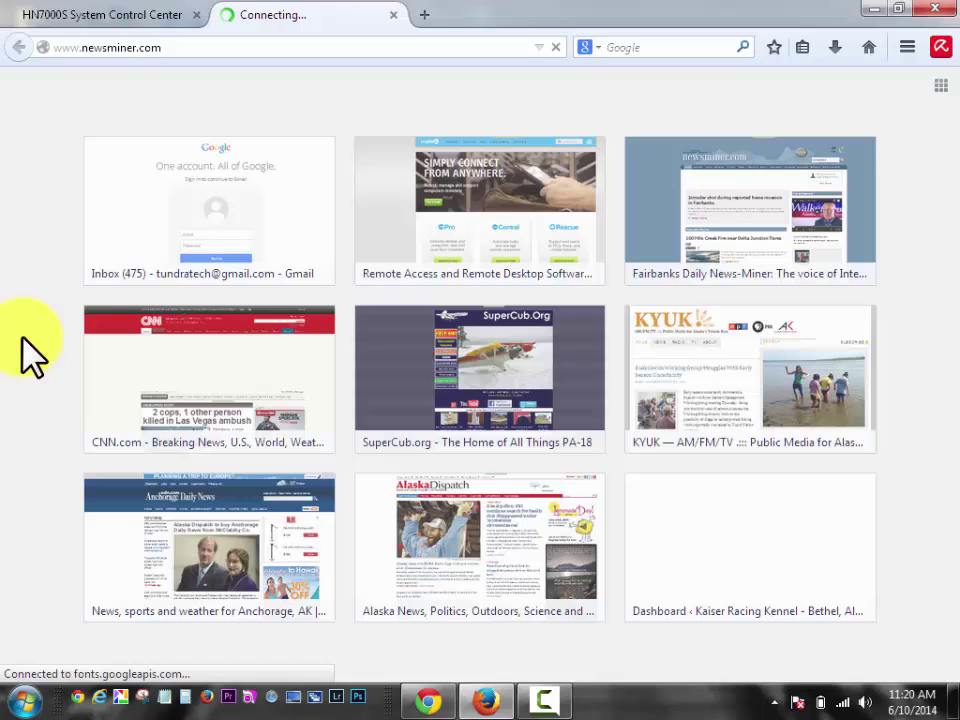
{"action": "left_click", "coordinate": [111, 19]}
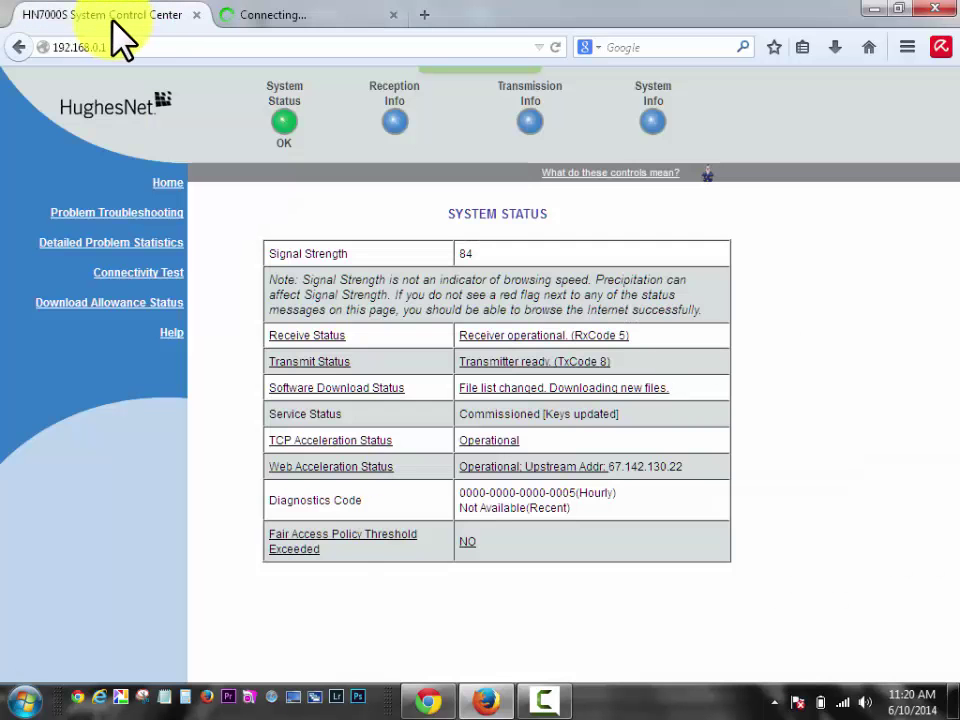
{"action": "left_click", "coordinate": [263, 20]}
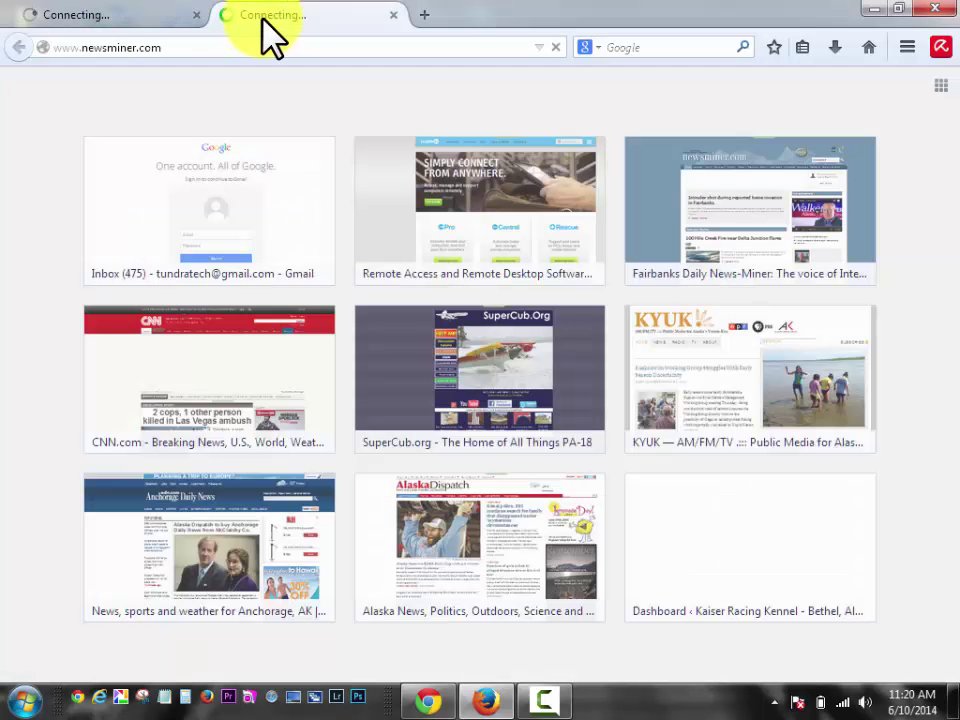